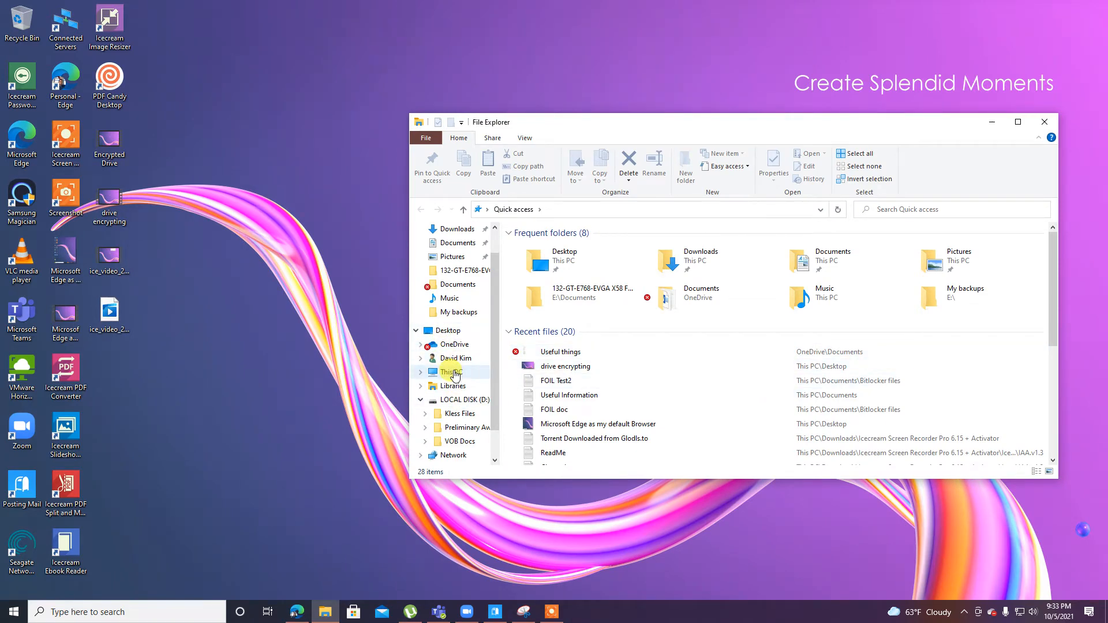
Open This PC in File Explorer, view the folders on LOCAL DISK (D:), and return to the drive list
left_click(993, 121)
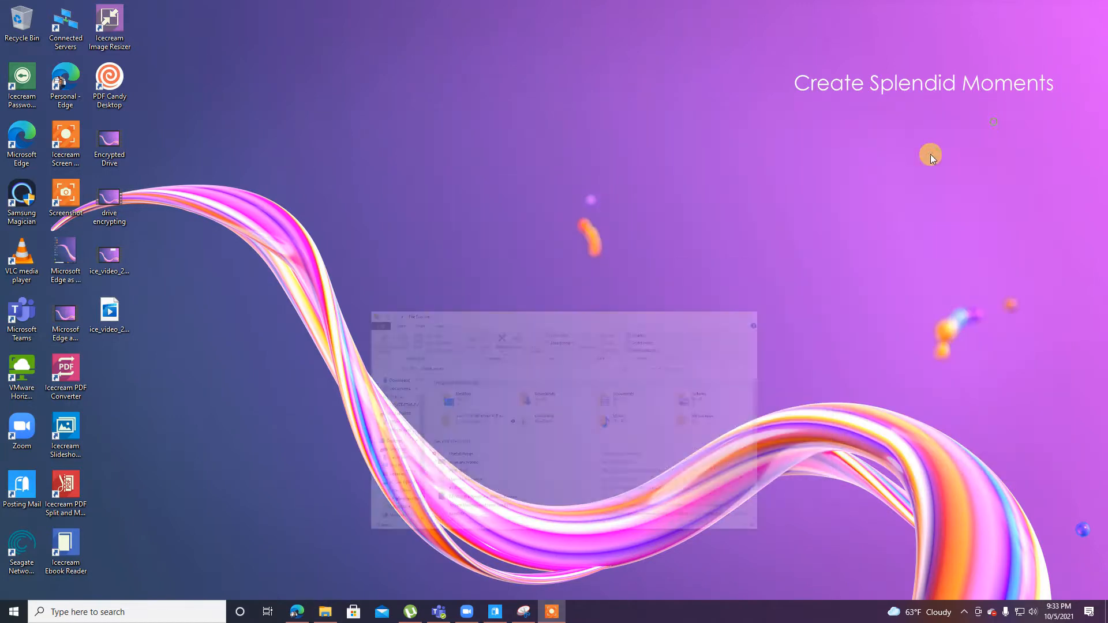
left_click(326, 612)
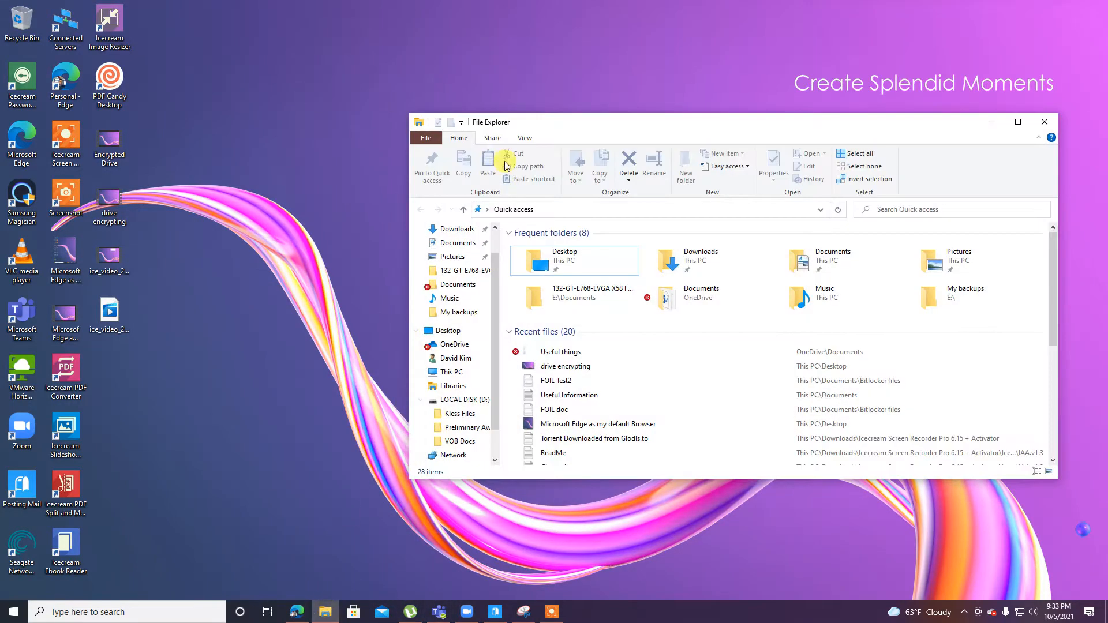
left_click(452, 373)
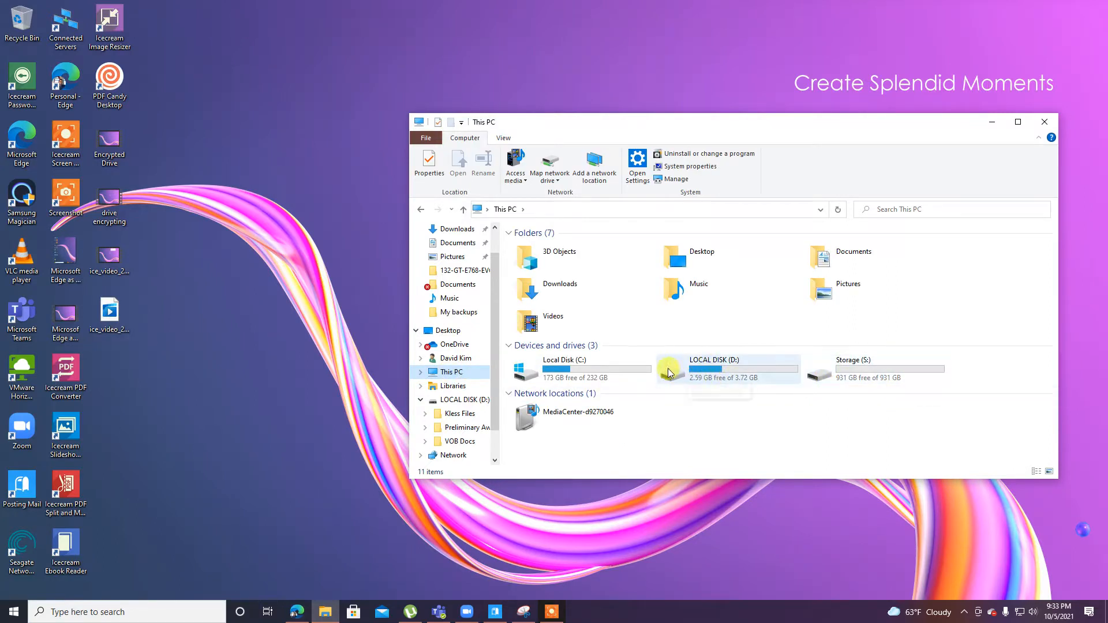
left_click(699, 374)
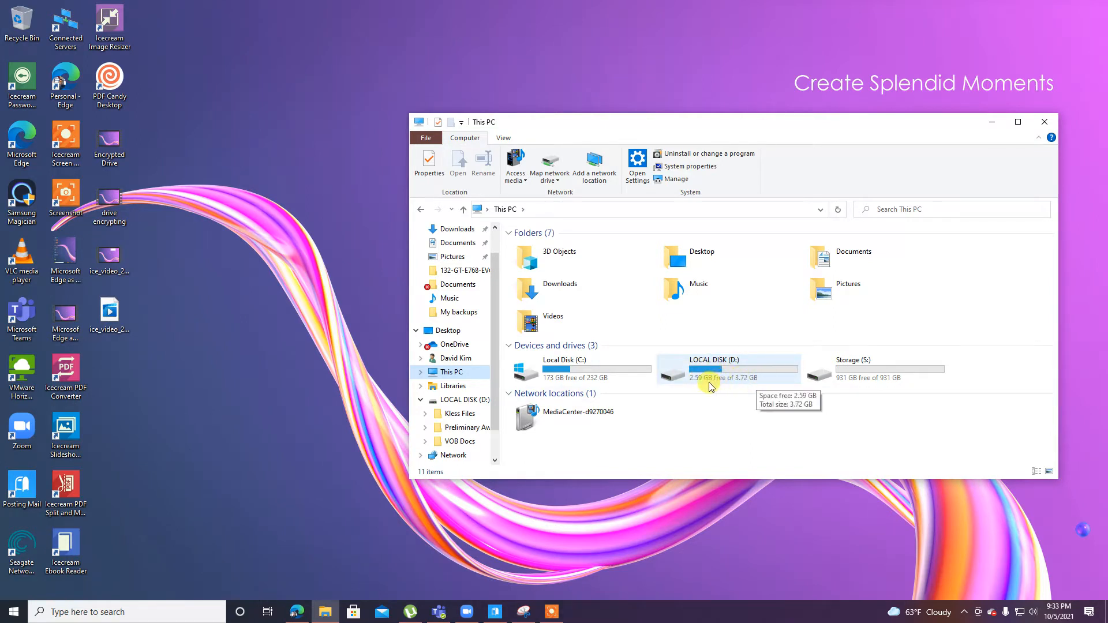
double_click(710, 384)
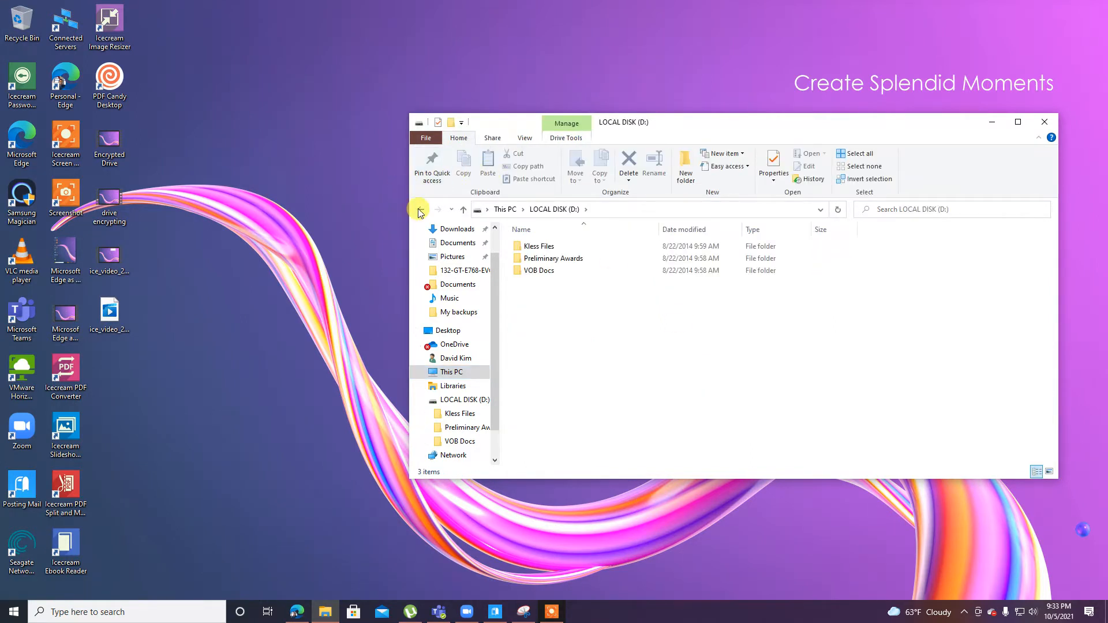
left_click(419, 211)
Turn on BitLocker for LOCAL DISK (D:) and set a password for unlocking the drive, entering and re-entering the unlock password
right_click(694, 369)
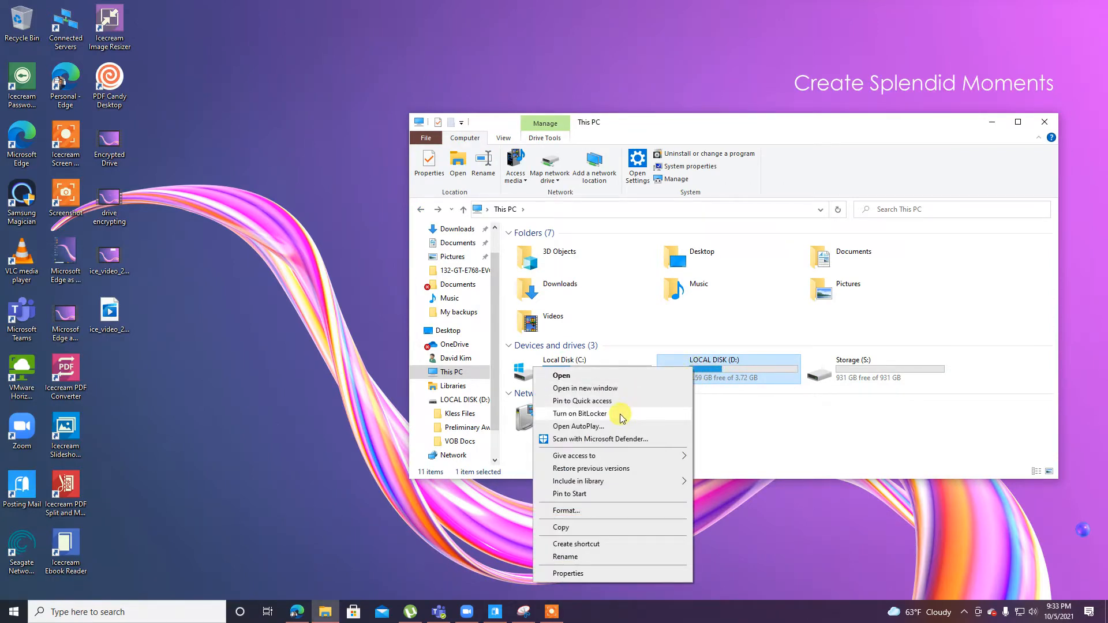
left_click(579, 414)
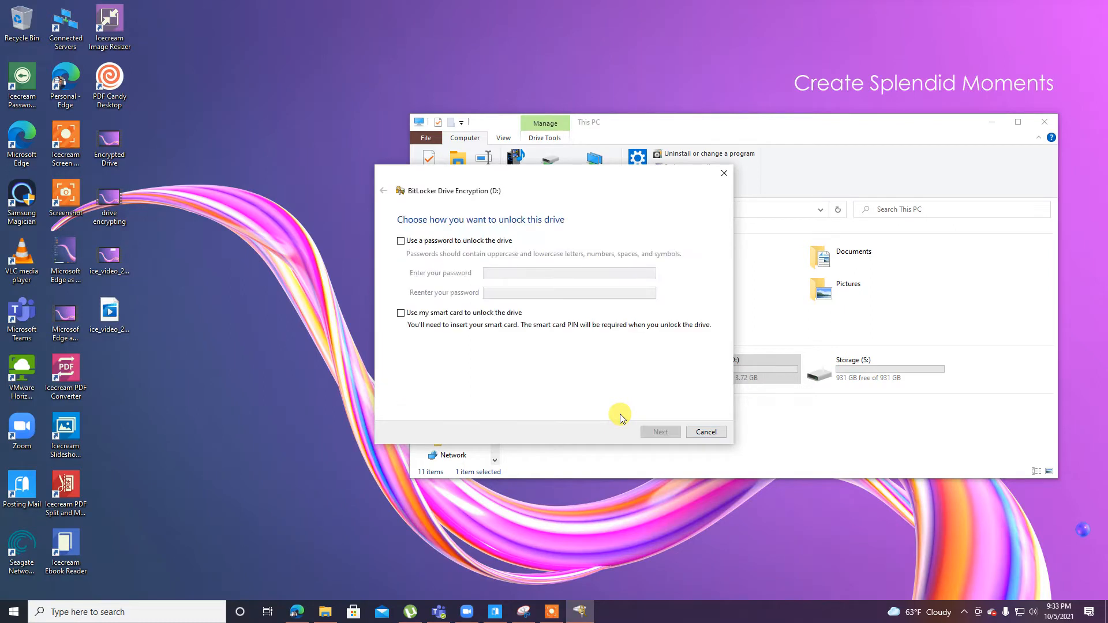
left_click(400, 241)
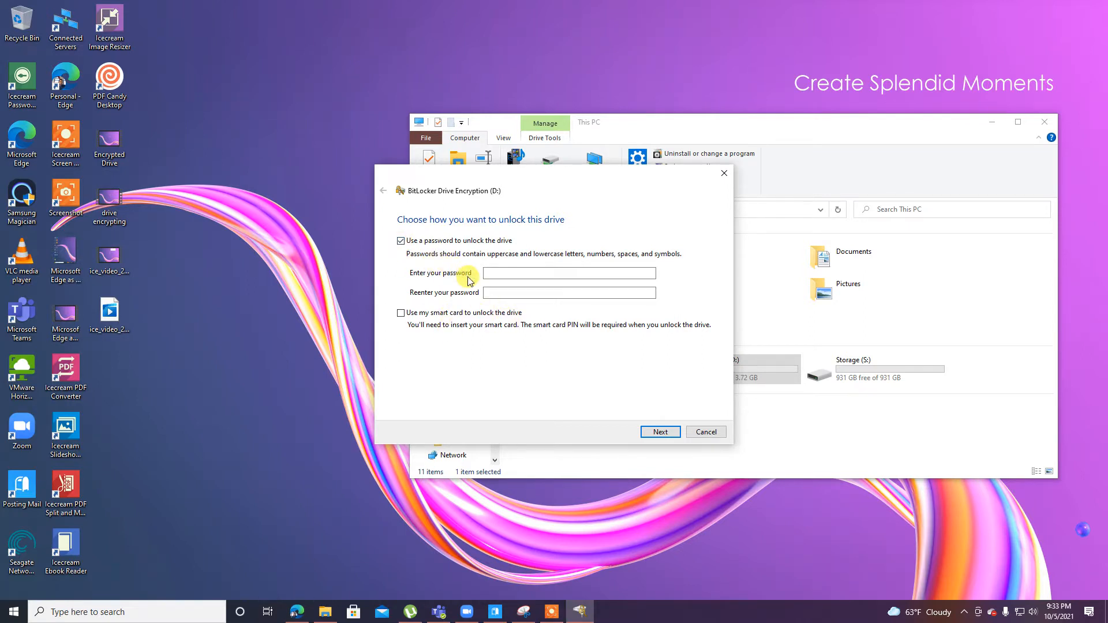
left_click(500, 273)
left_click(499, 272)
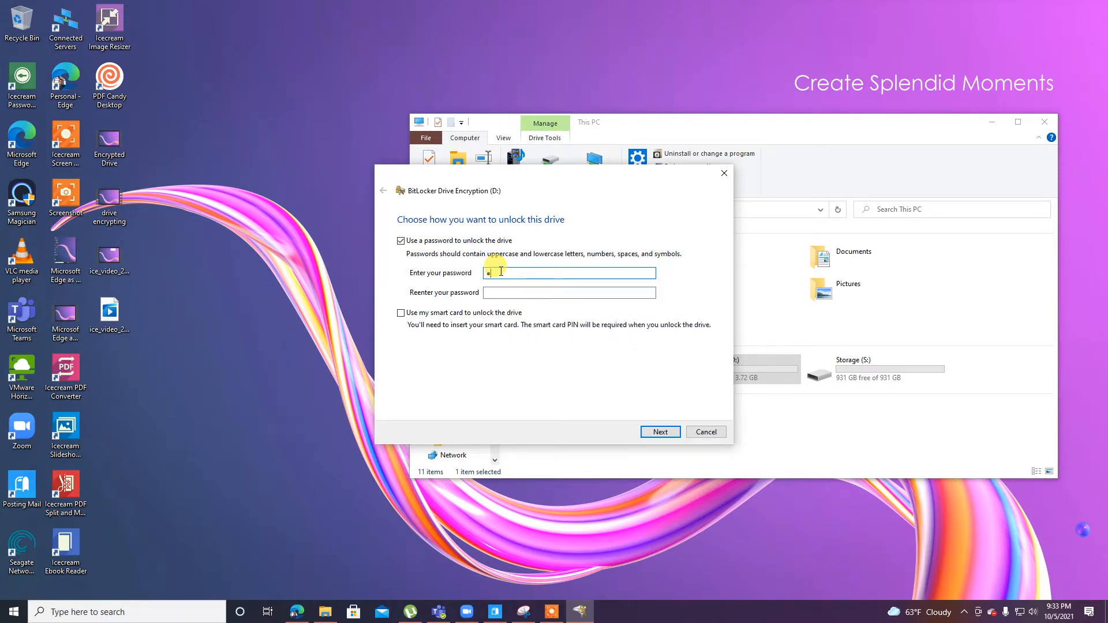
type("••••••••")
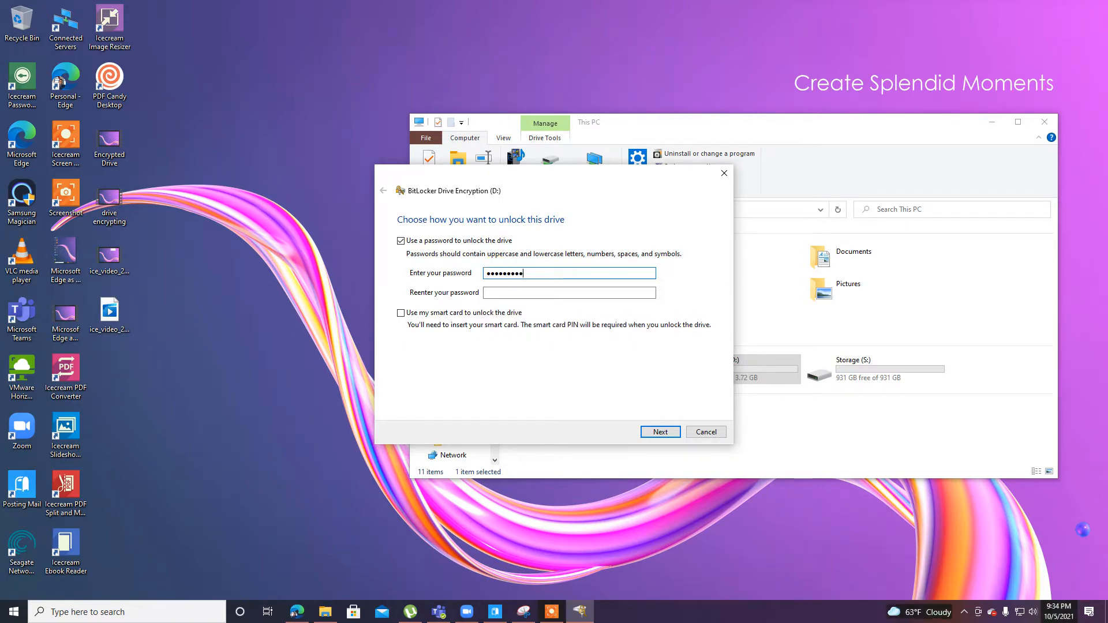
key("Tab")
type("•••••••••")
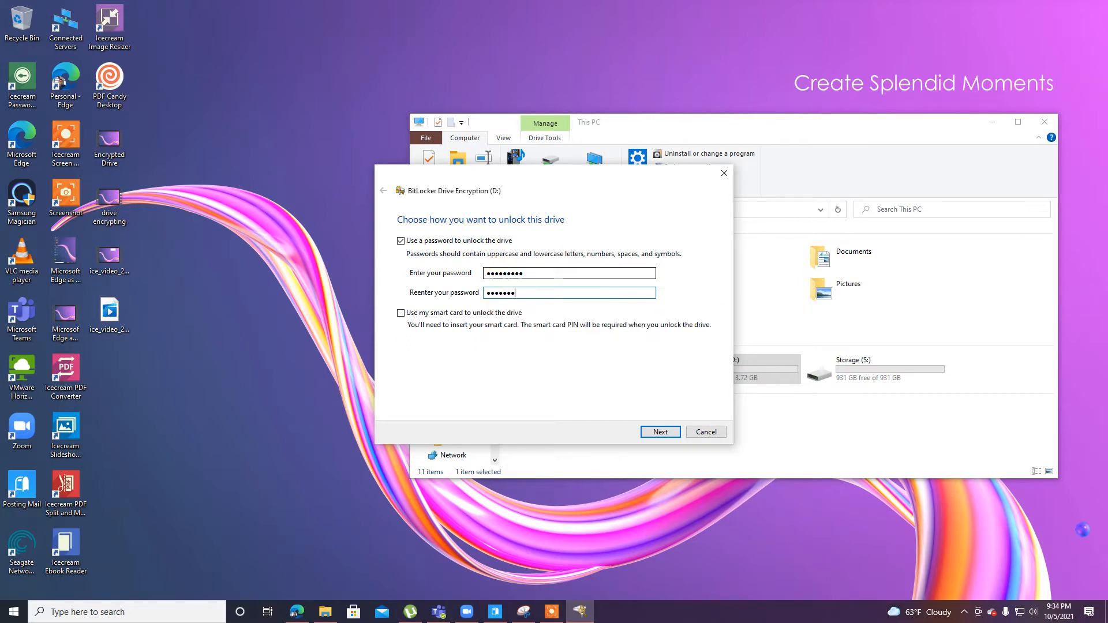
left_click(658, 430)
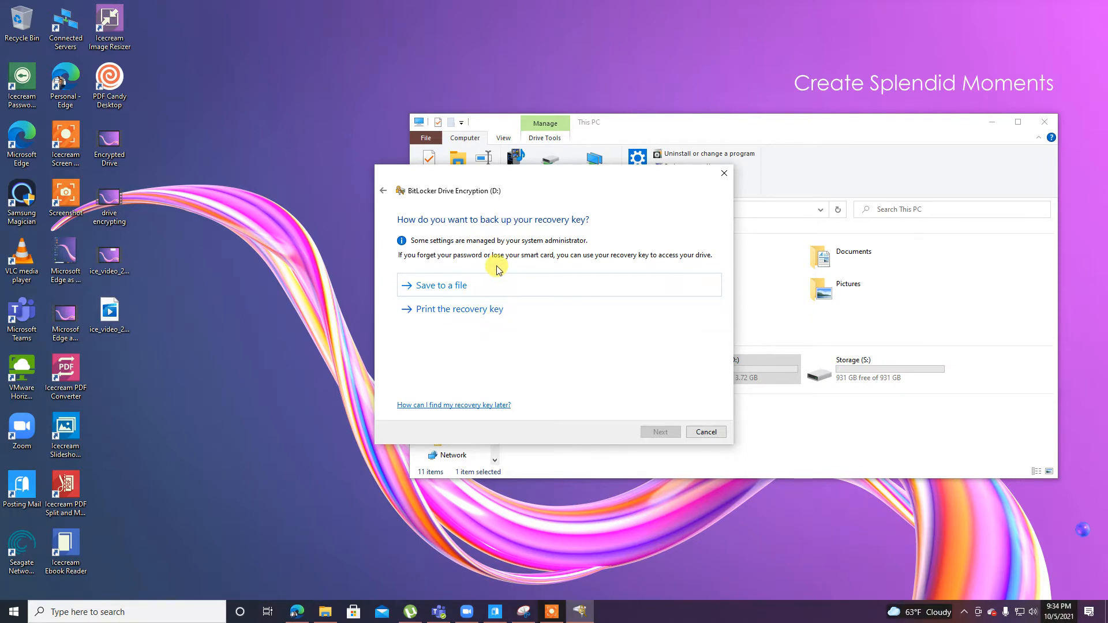
Choose to save the recovery key to a file and create a folder with the default name inside Bitlocker files
left_click(454, 290)
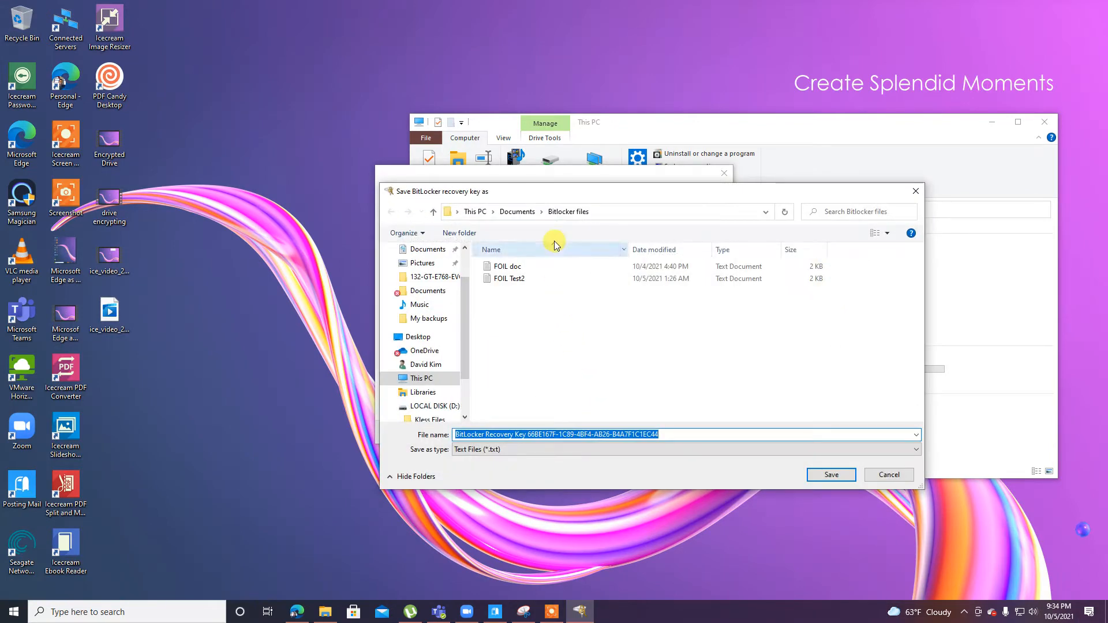
left_click(461, 237)
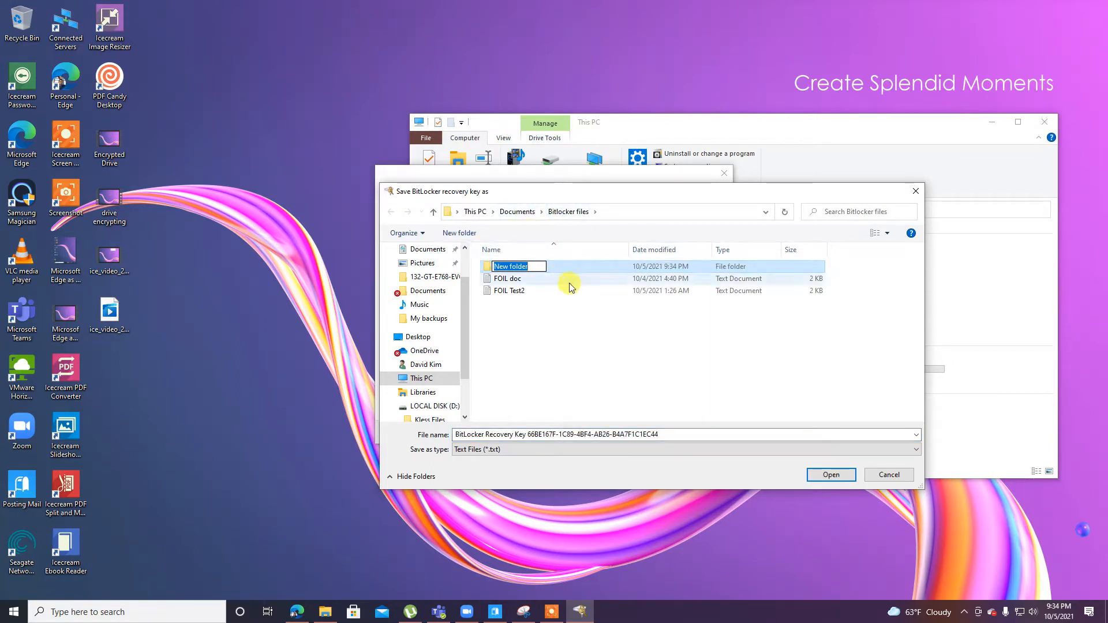
left_click(673, 363)
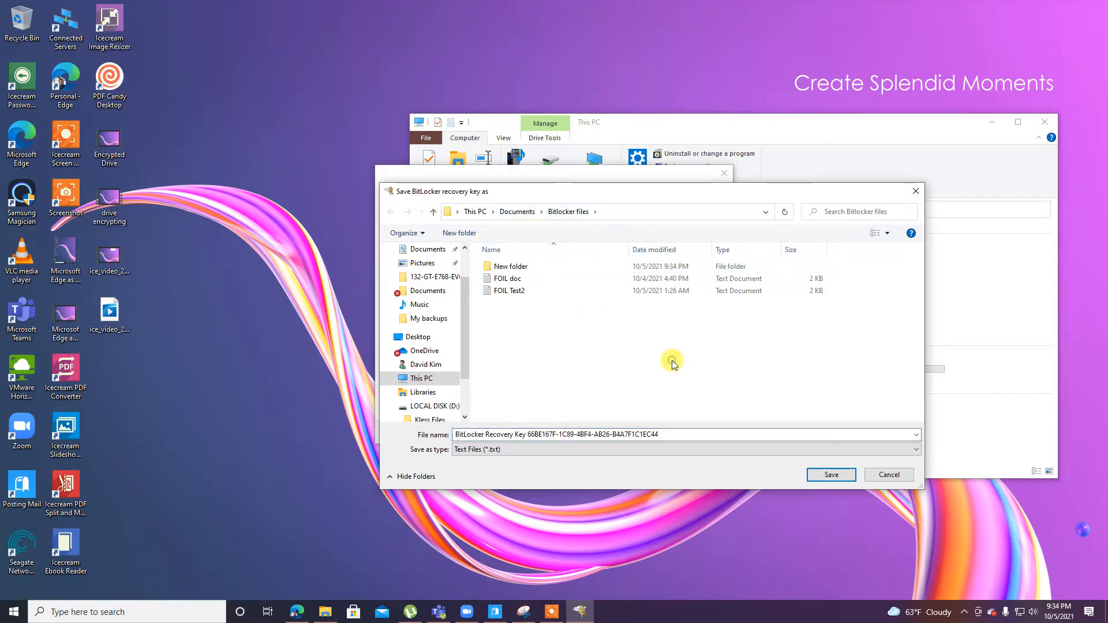
Rename the Bitlocker files folder in Documents as "Bitlocker Recovery Keys"
left_click(512, 214)
left_click(522, 267)
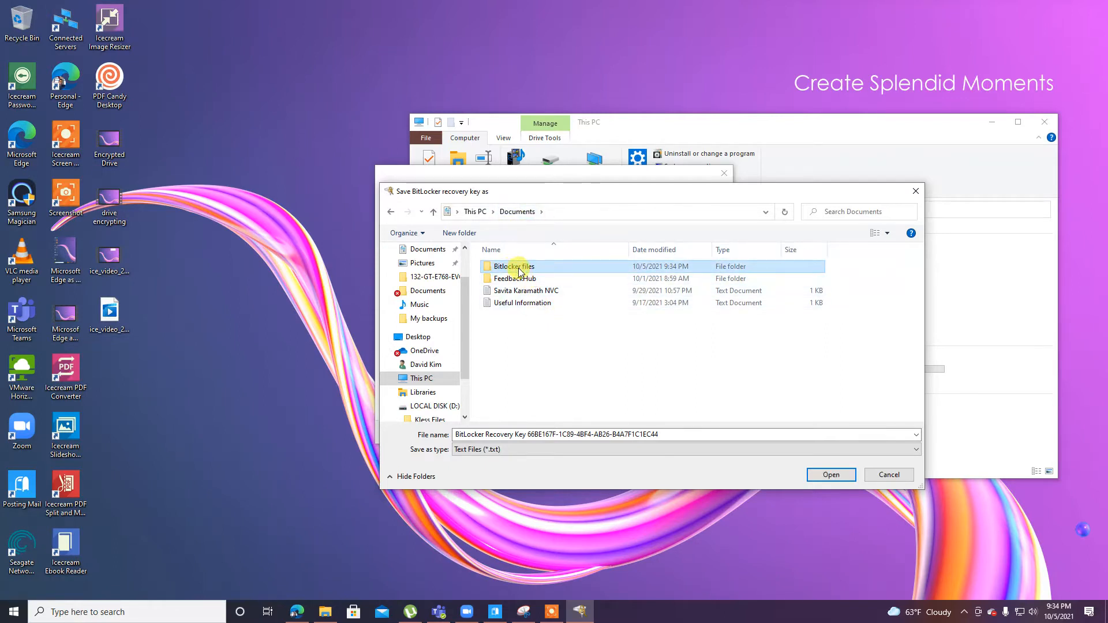
right_click(517, 267)
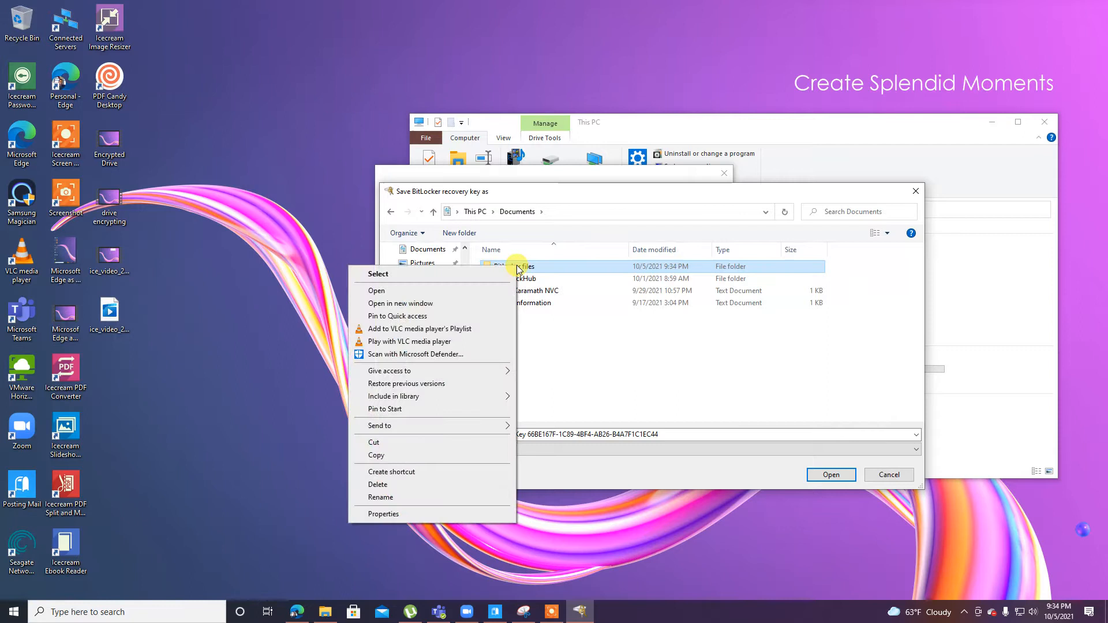
left_click(415, 495)
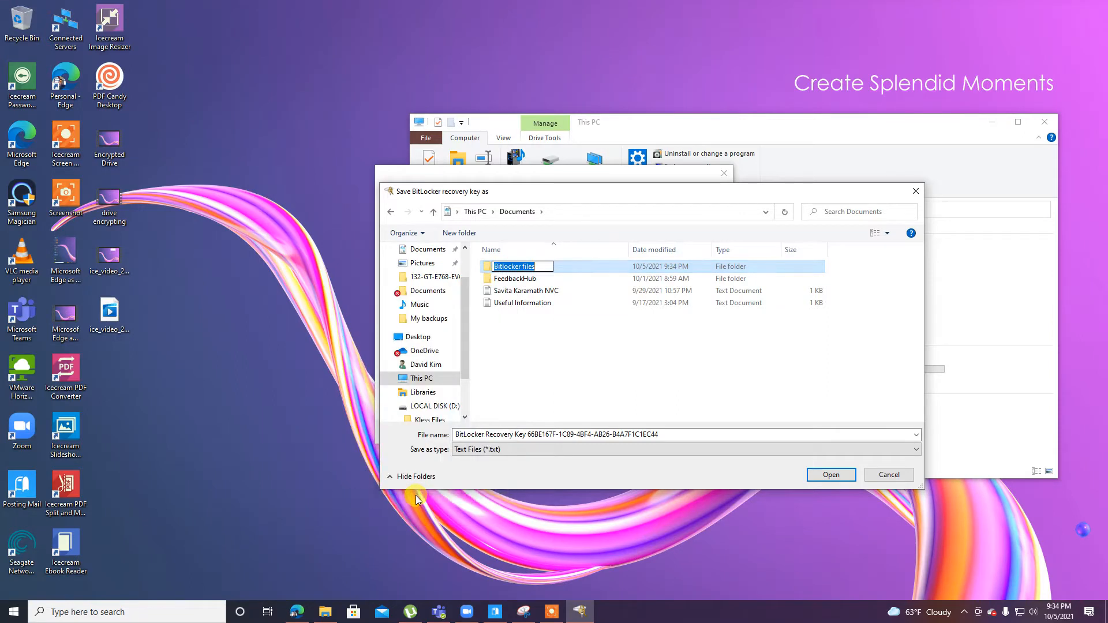
type("Bitlocker Rec")
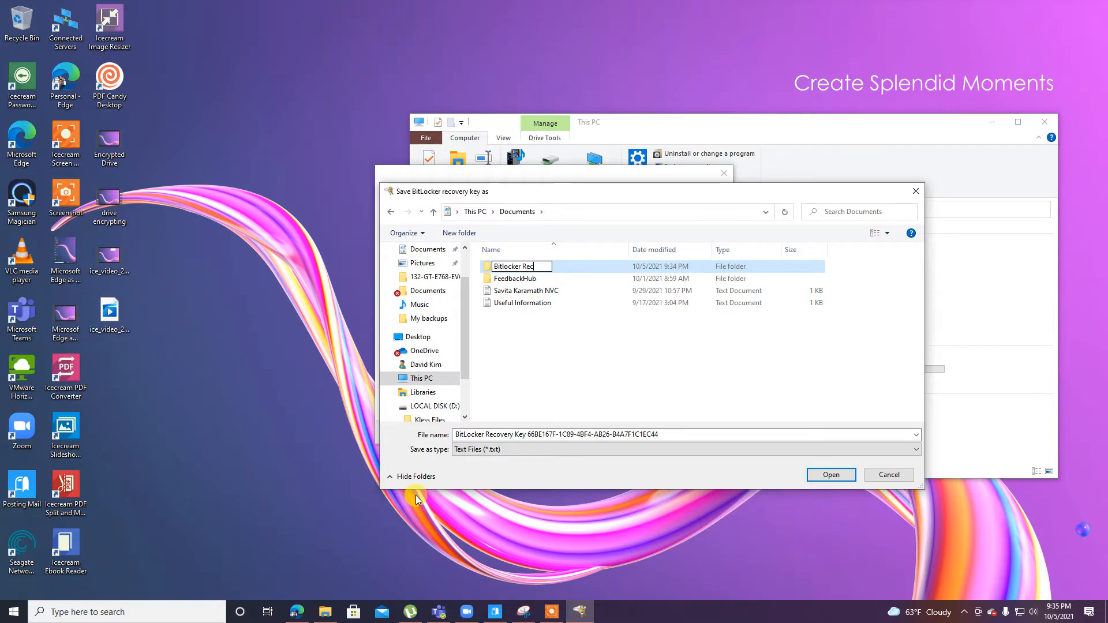
type("overy Keyus")
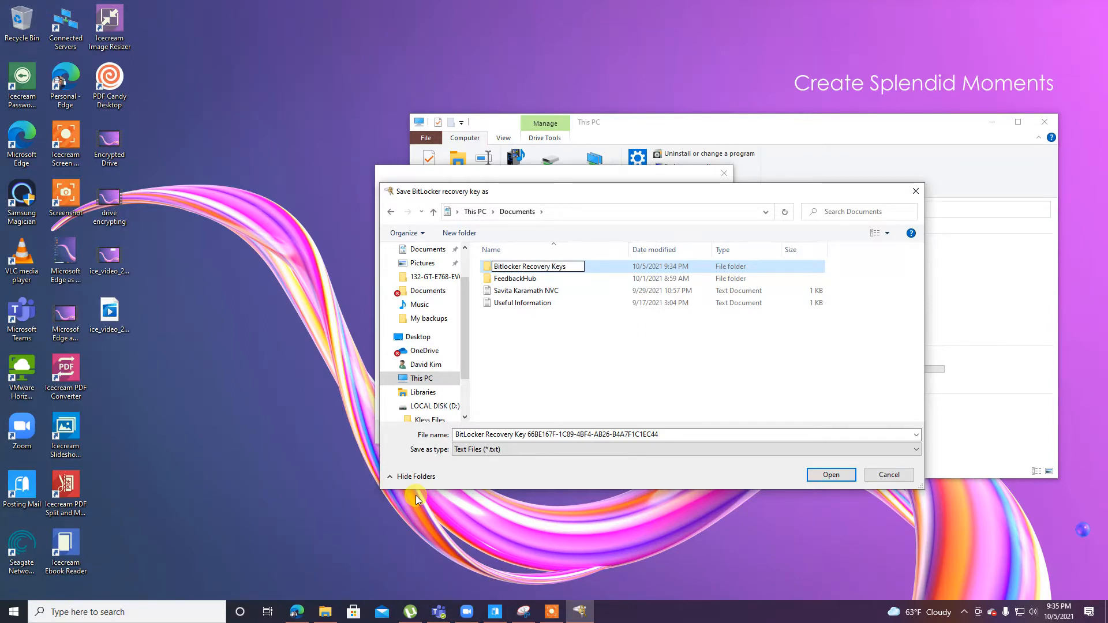
key("Return")
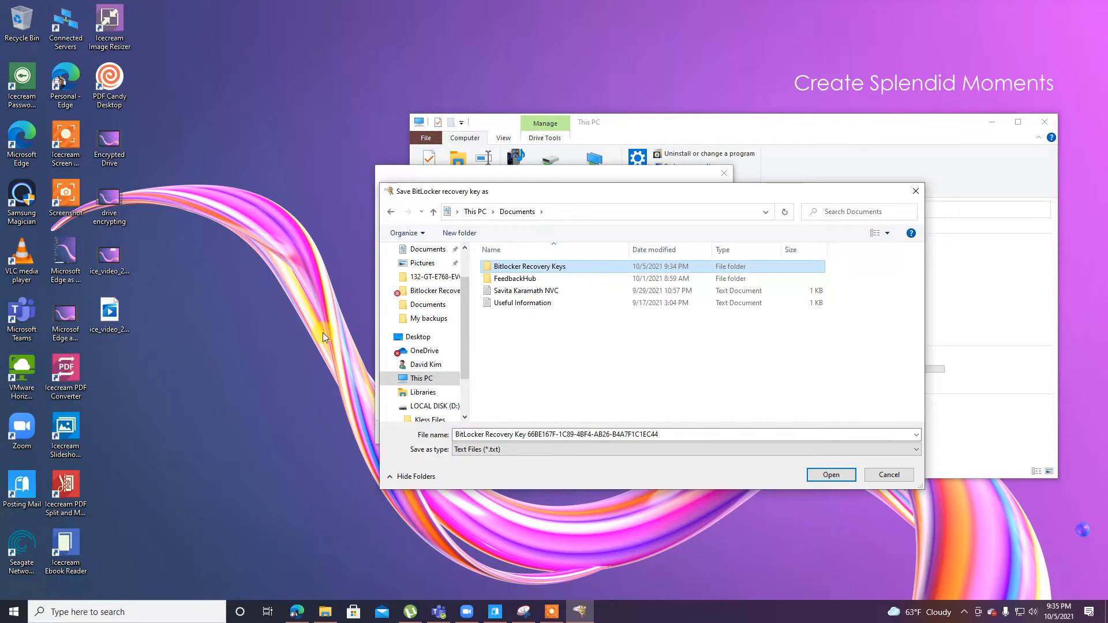
Save the recovery key as FOIL2021 in the Bitlocker Recovery Keys folder and continue to the encryption scope options
double_click(569, 267)
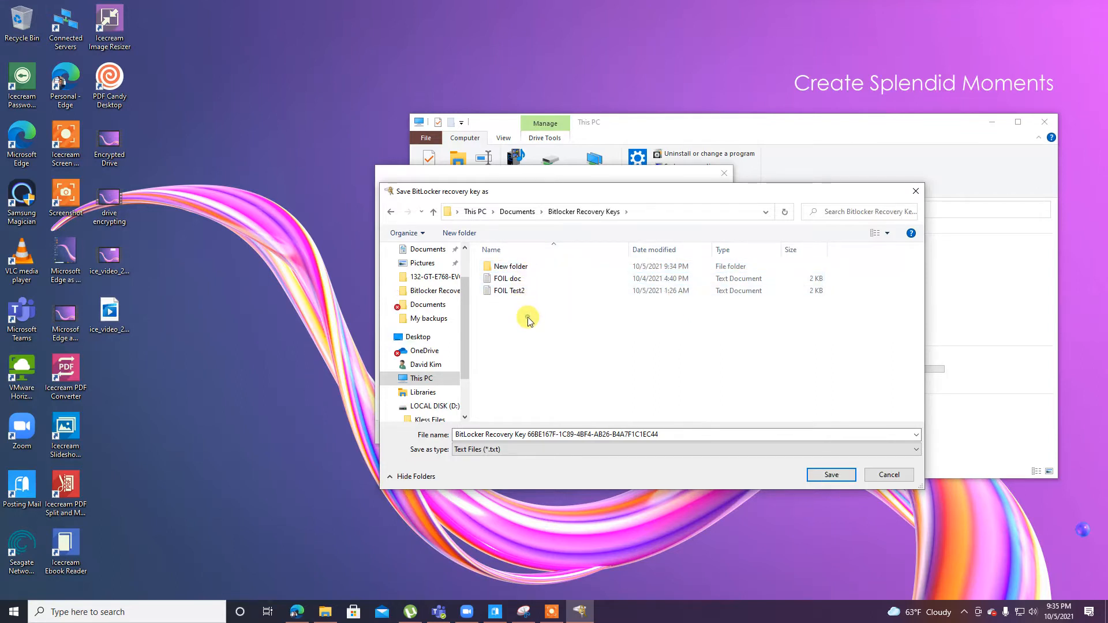
left_click(686, 435)
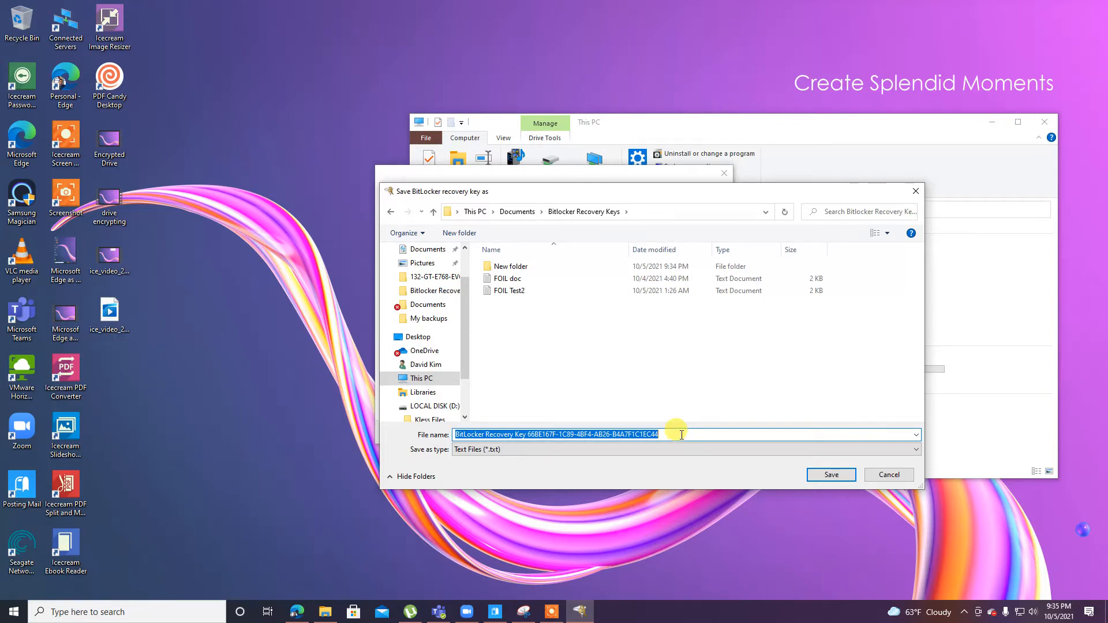
key("BackSpace")
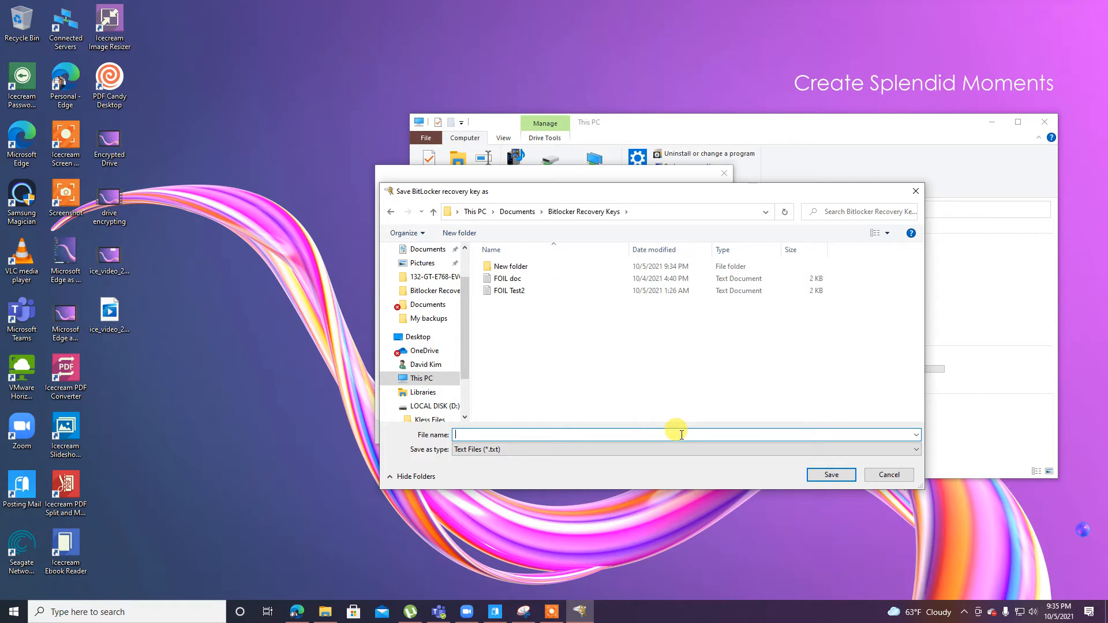
type("FOIL")
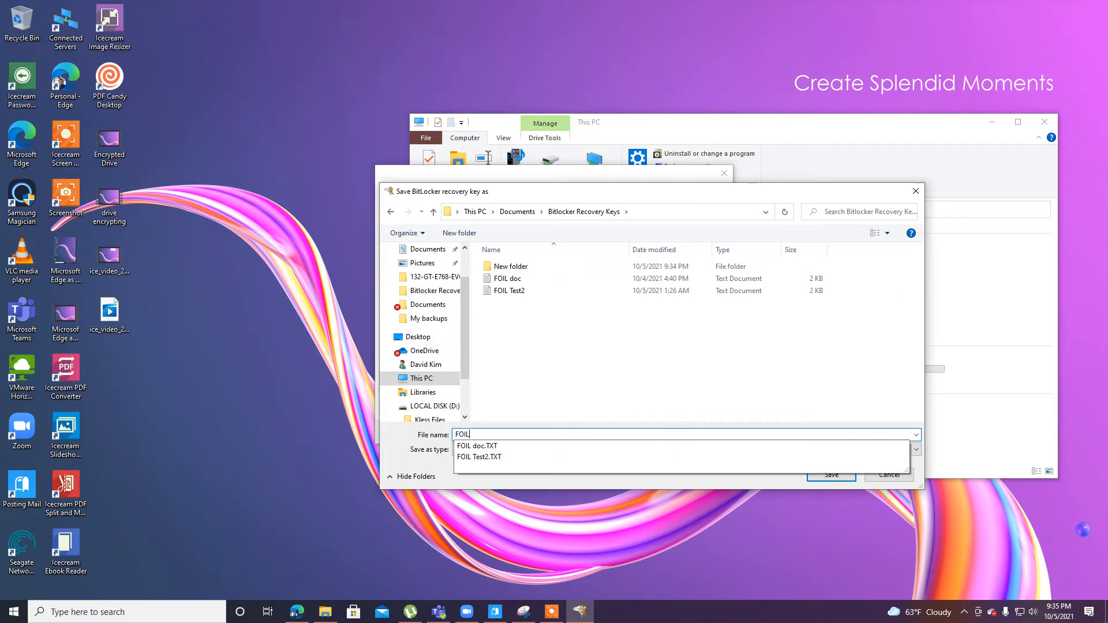
type("2021")
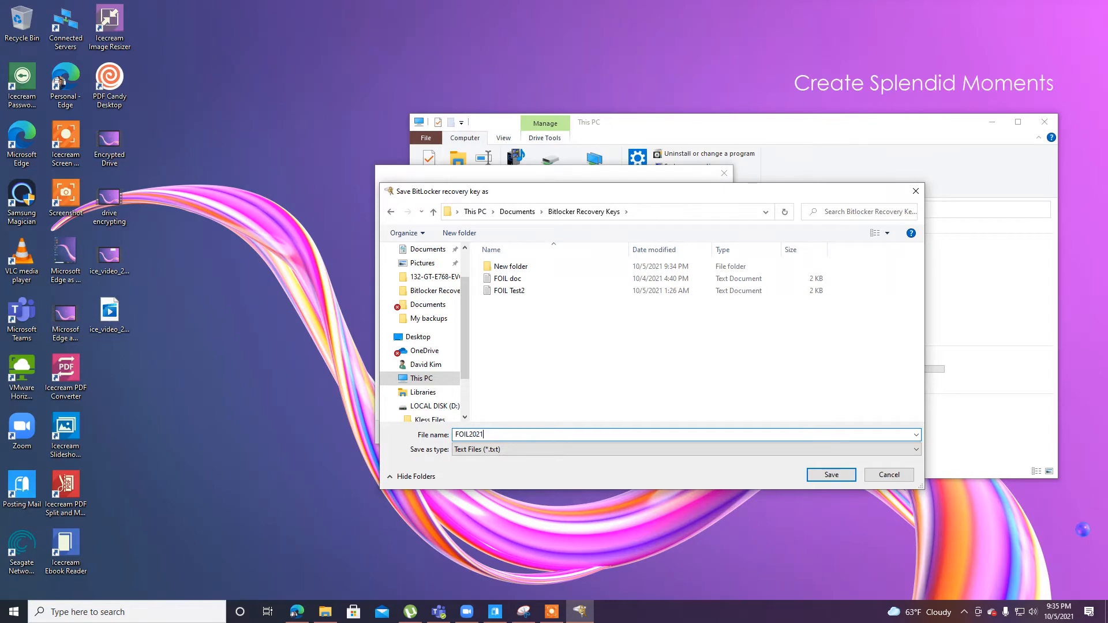
left_click(844, 477)
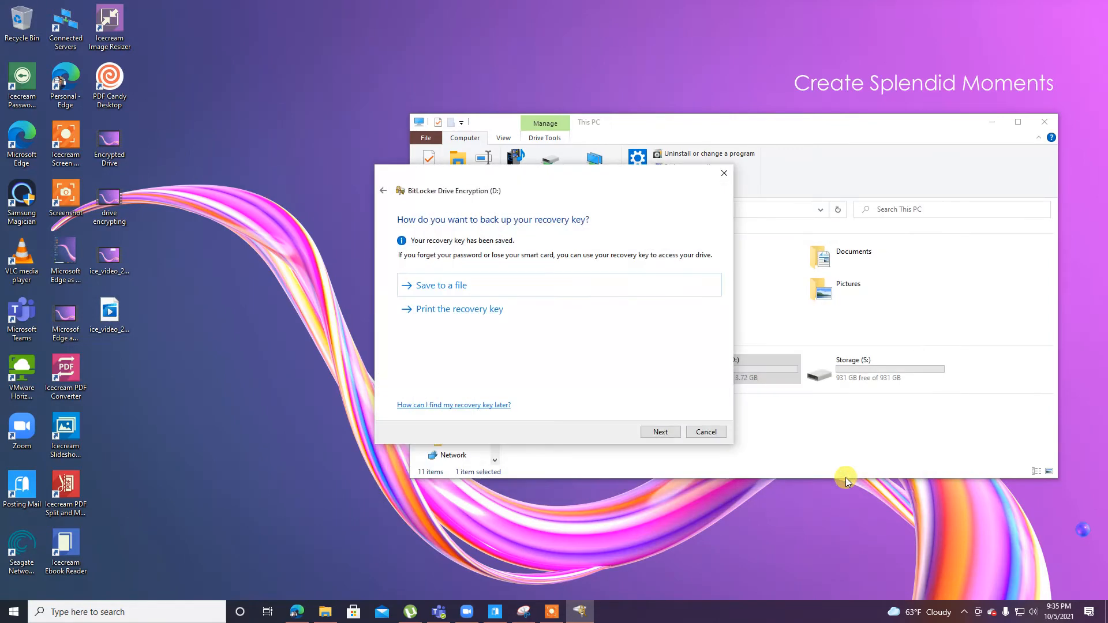
left_click(649, 434)
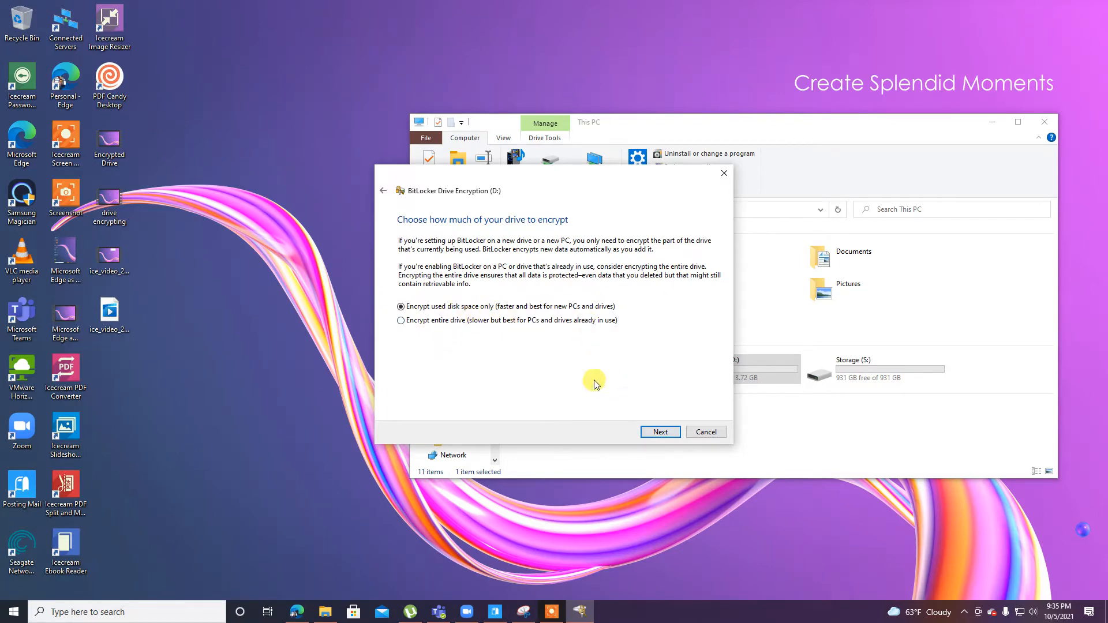
Accept encrypting used disk space only in Compatible mode and start encrypting drive D:
left_click(676, 435)
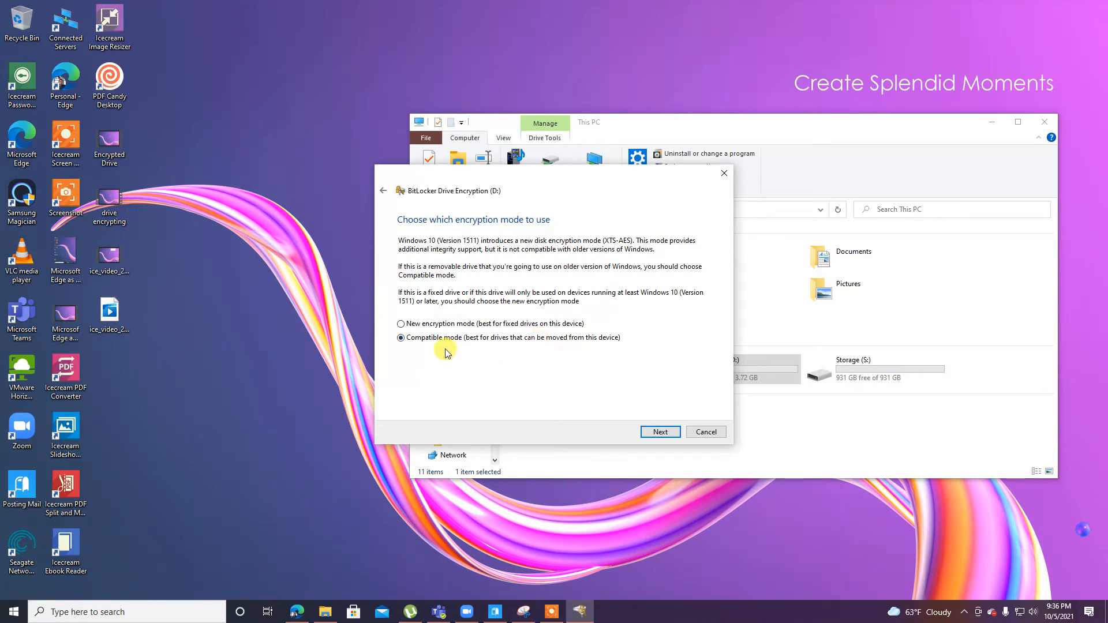
left_click(661, 432)
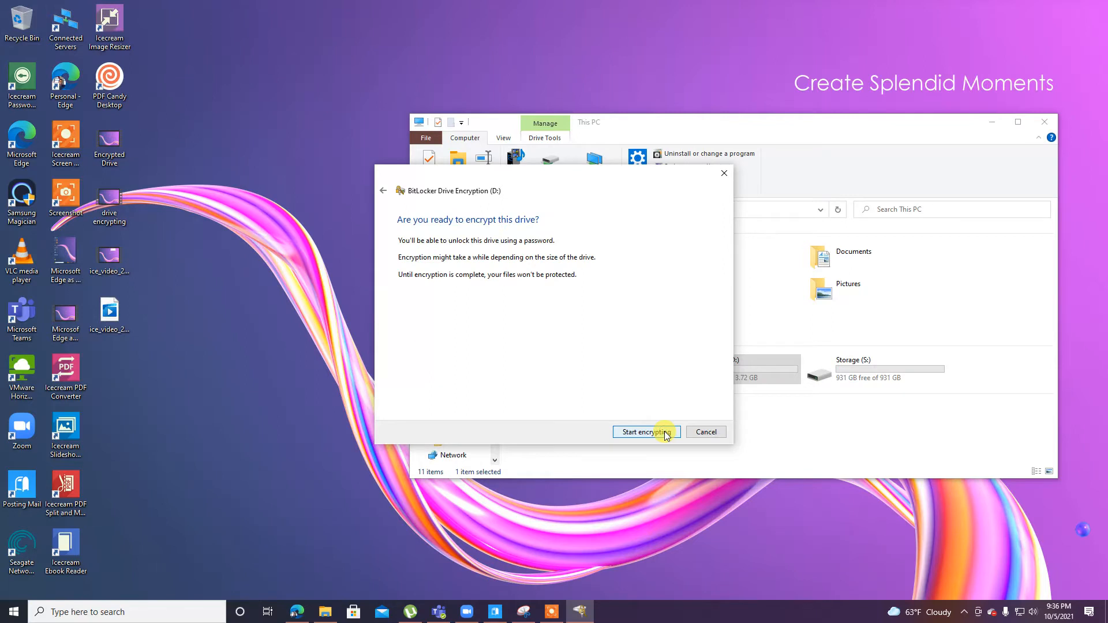
left_click(665, 433)
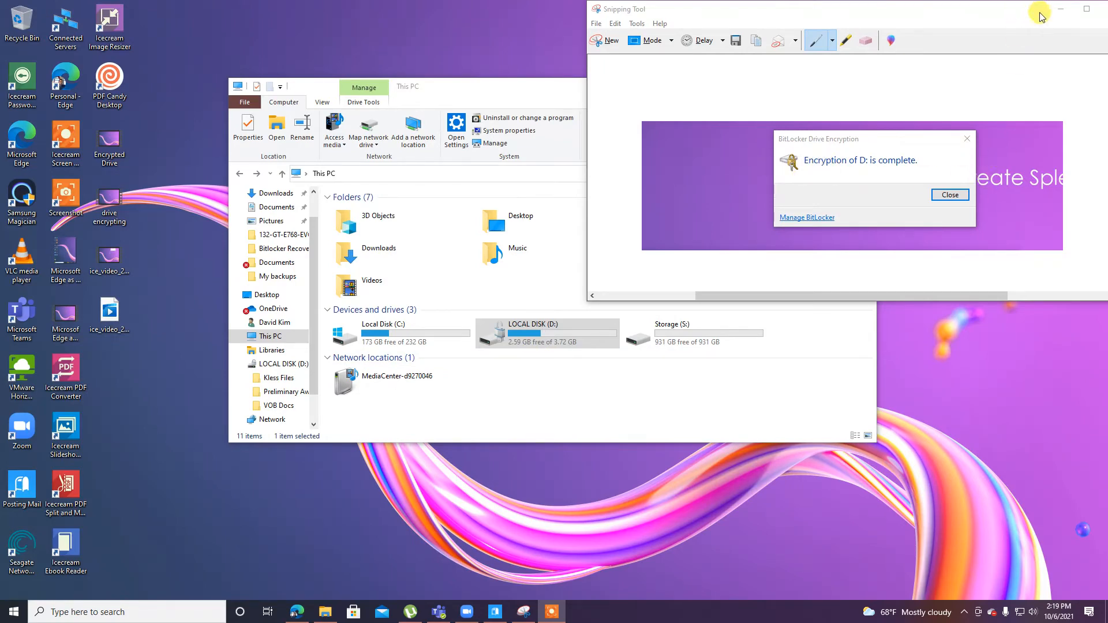
Close the Snipping Tool window, view the folders on the encrypted LOCAL DISK (D:), and return to This PC
left_click_drag(1039, 9, 995, 9)
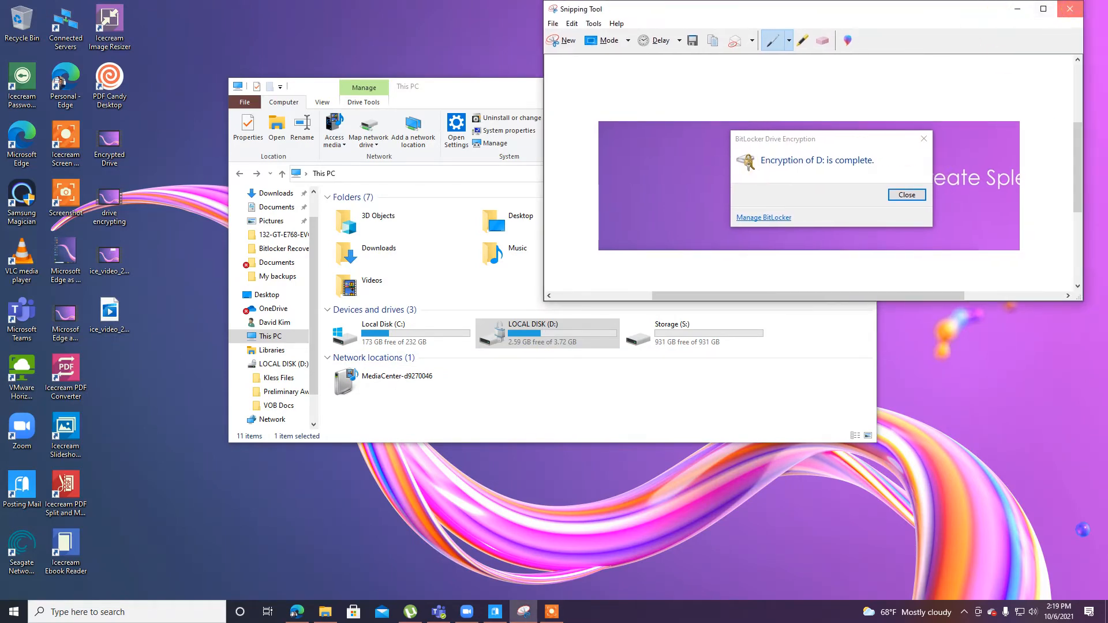
left_click(1070, 9)
left_click(855, 164)
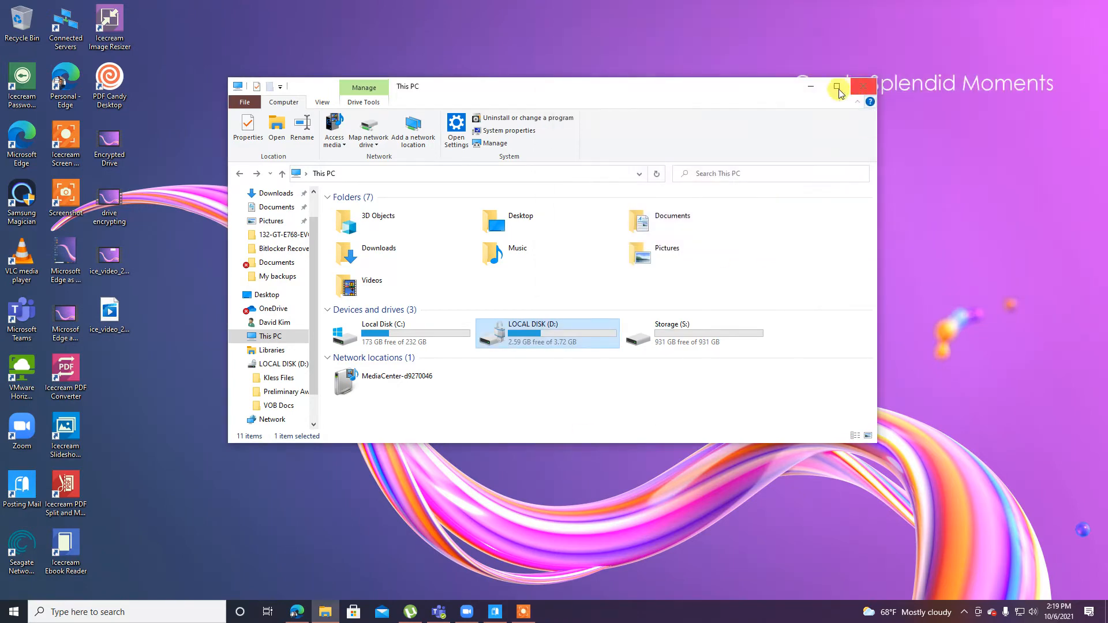
double_click(512, 339)
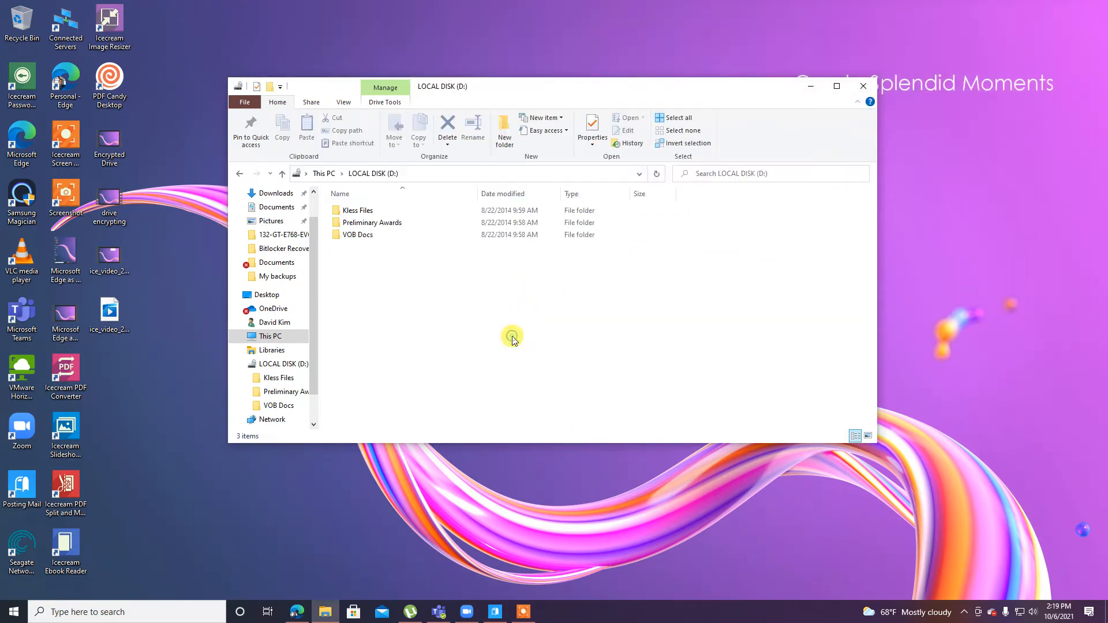
left_click(236, 171)
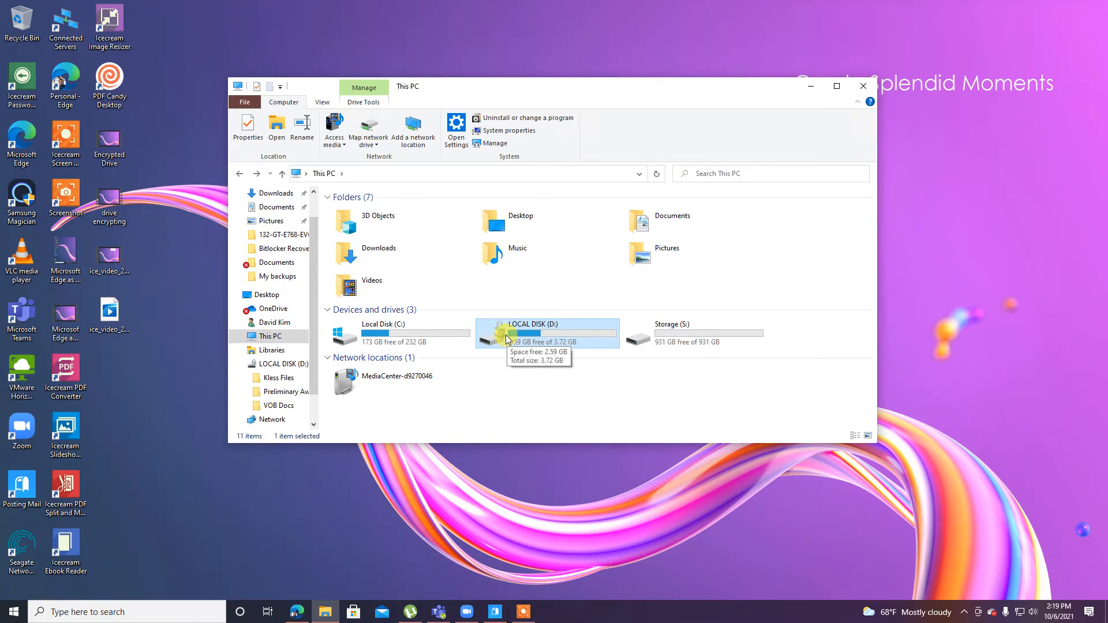
Open a second File Explorer window beside the This PC window and show the OneDrive Documents folder in it
left_click_drag(639, 90, 473, 61)
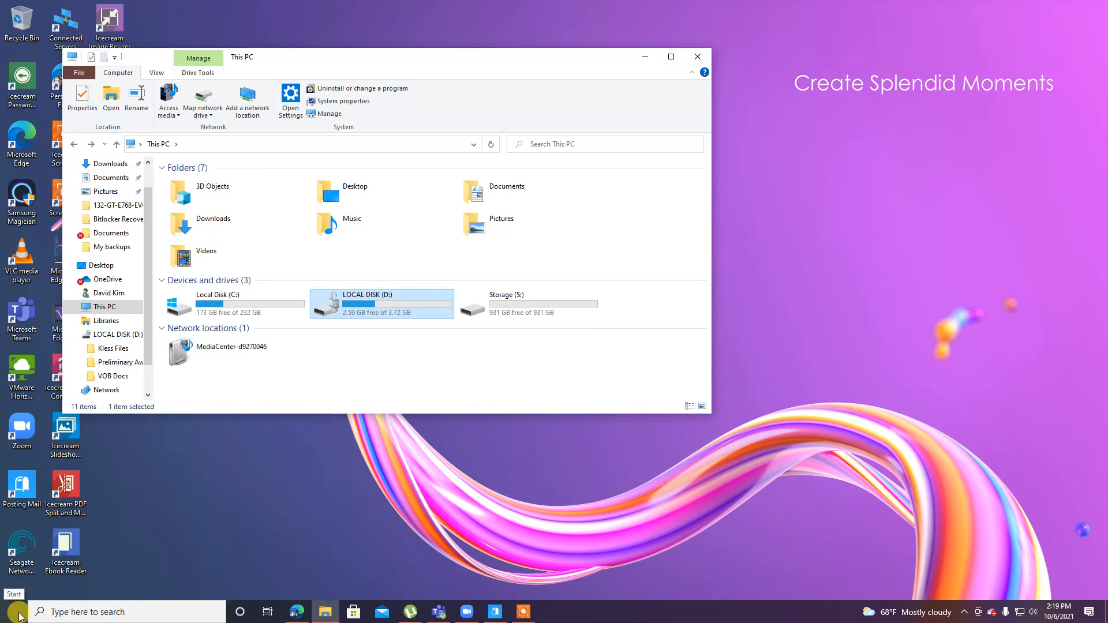
left_click(508, 353)
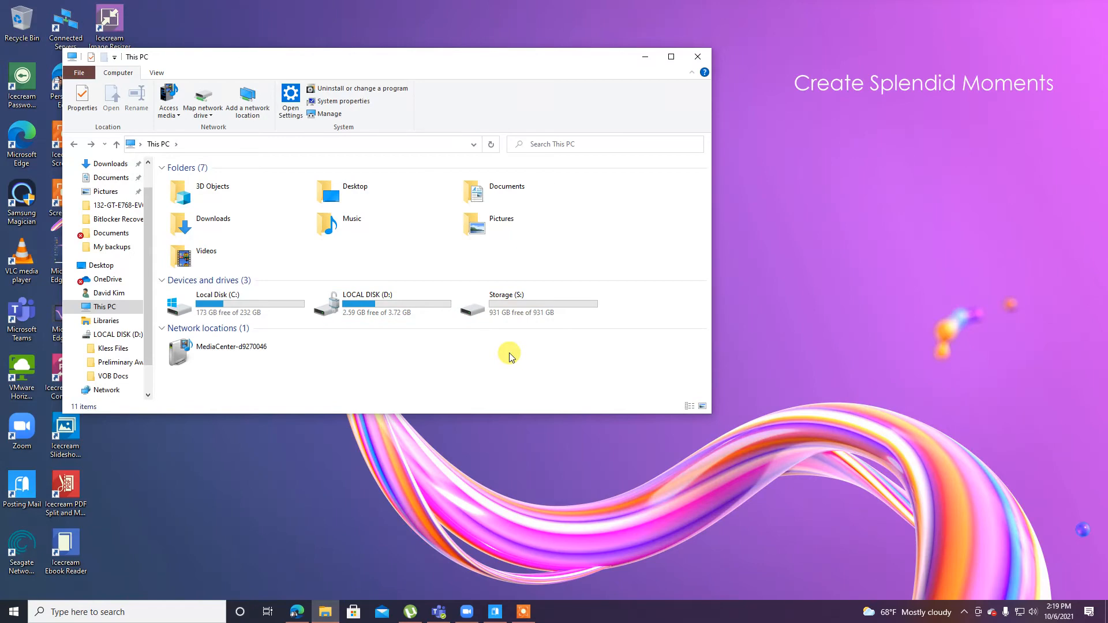
key("ctrl+n")
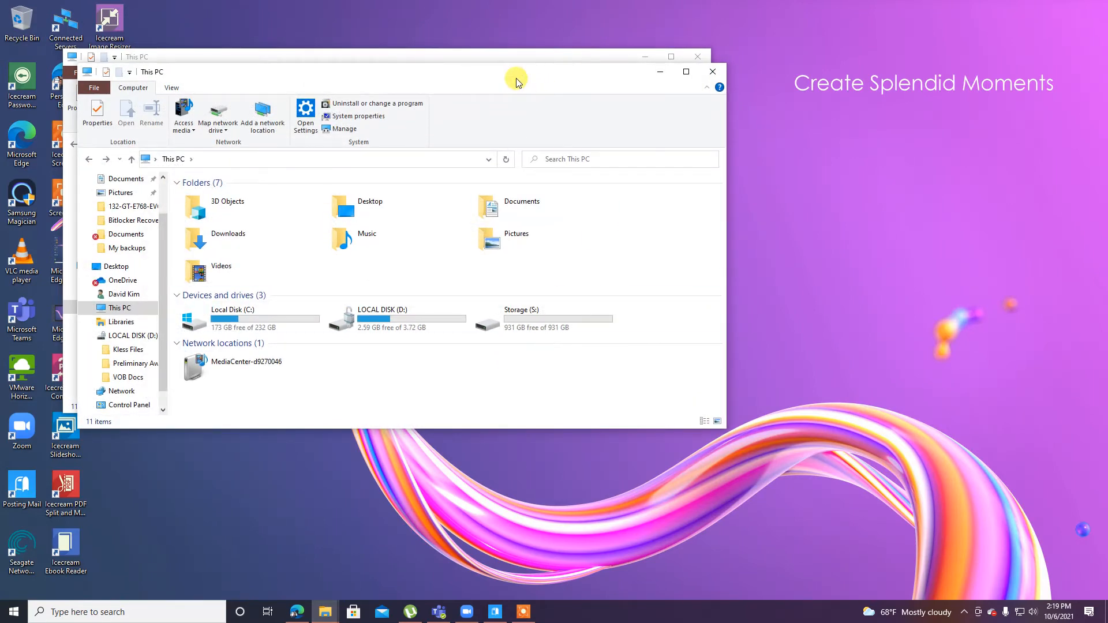
left_click_drag(512, 78, 858, 104)
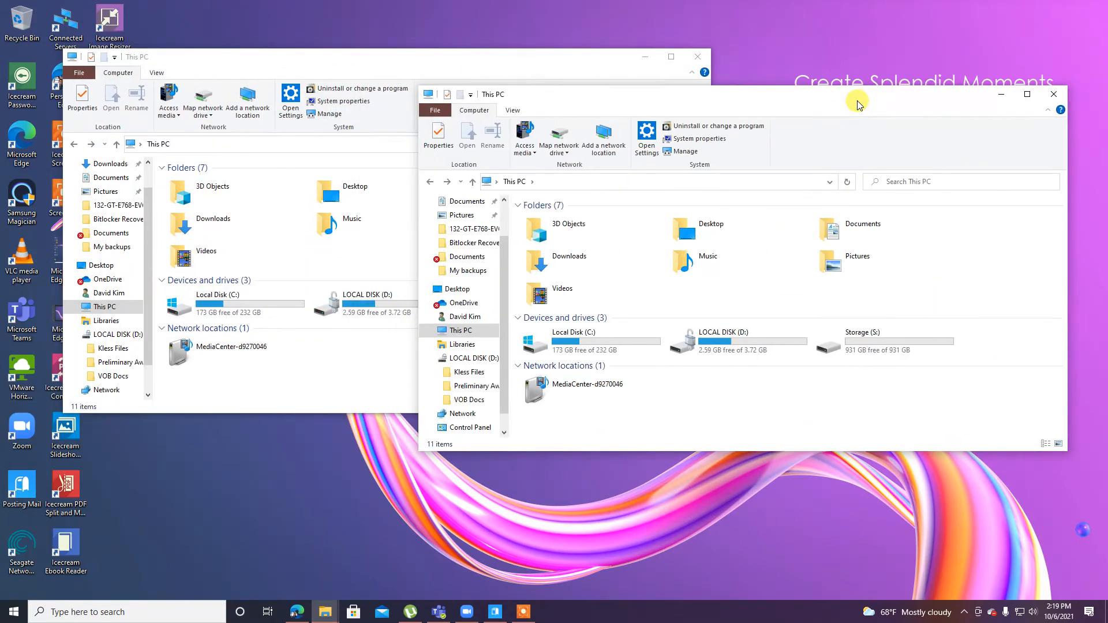
left_click(470, 259)
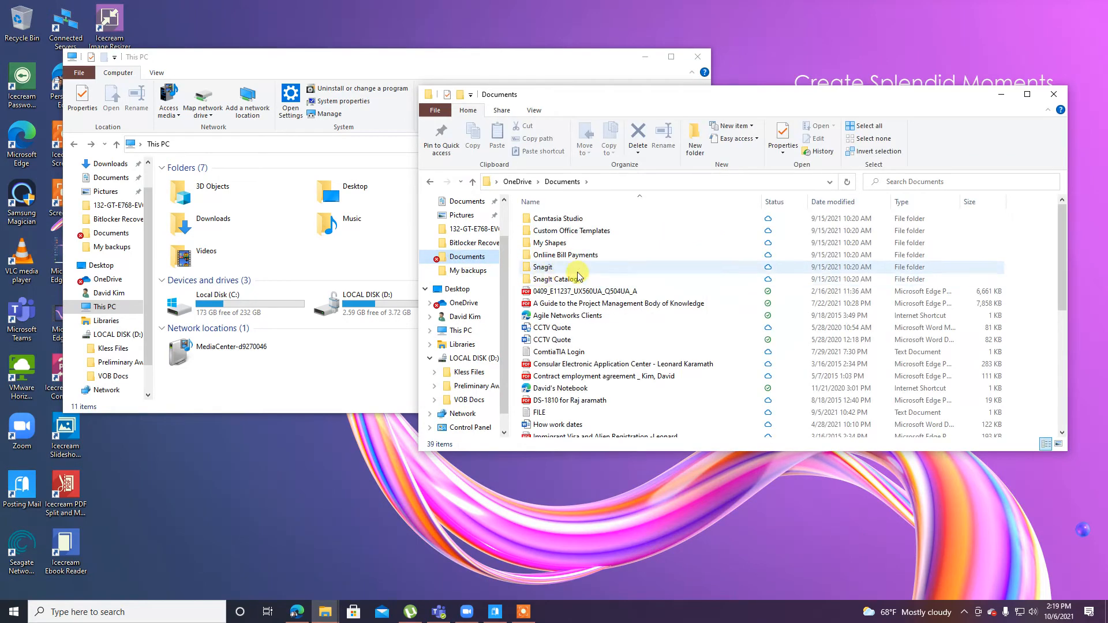
Copy the Consular Electronic Application Center PDF from the OneDrive Documents folder to LOCAL DISK (D:)
scroll(569, 382, "down", 2)
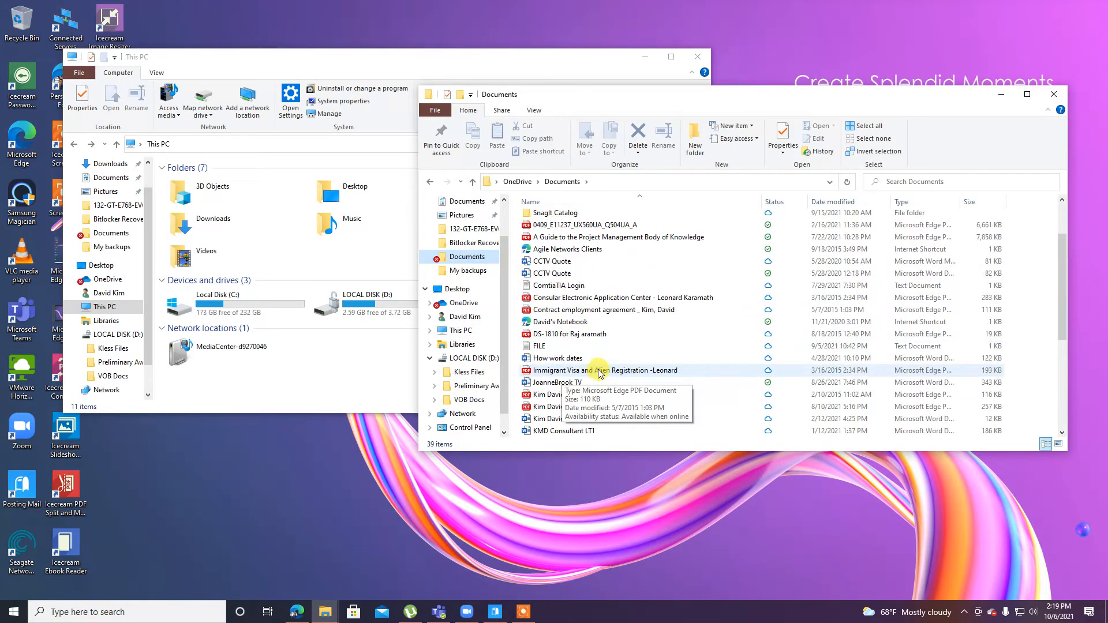
left_click(589, 286)
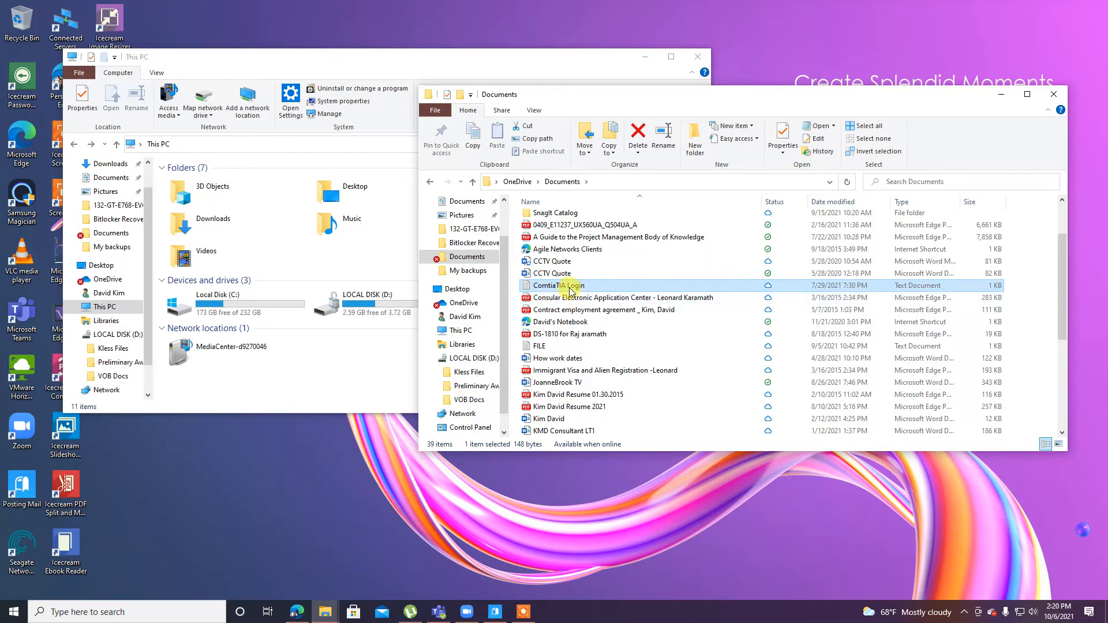
right_click(574, 298)
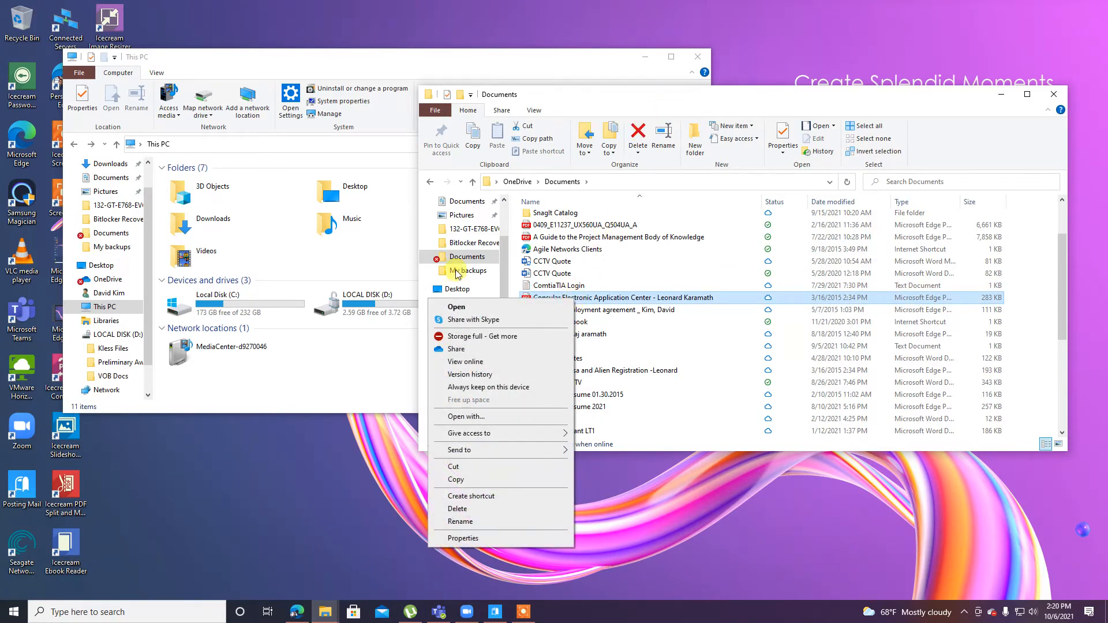
left_click(487, 481)
left_click(345, 308)
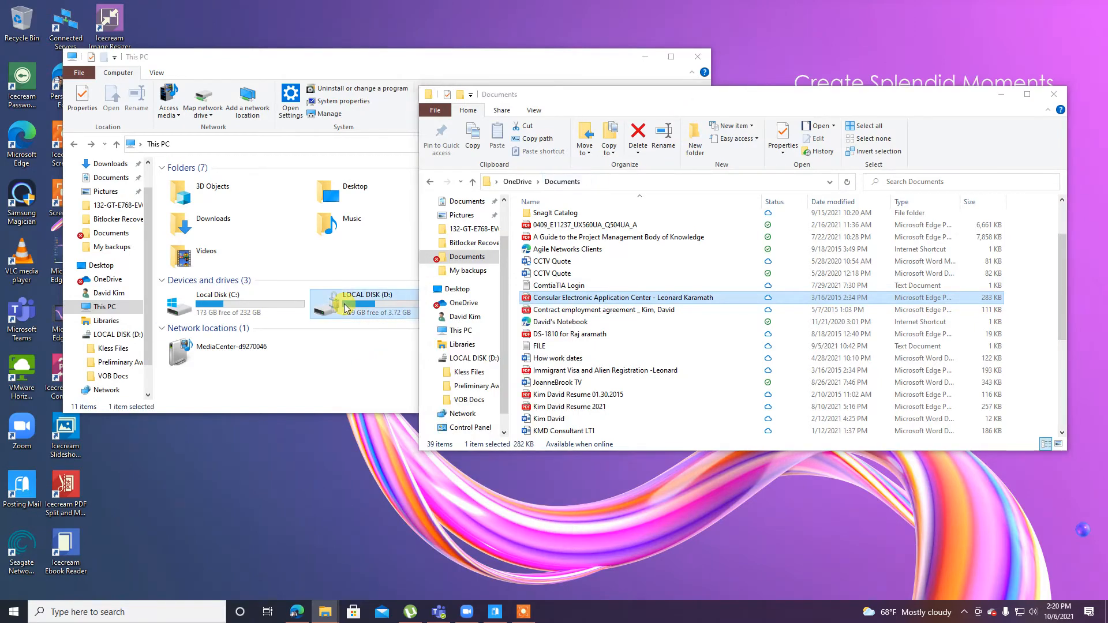
double_click(345, 308)
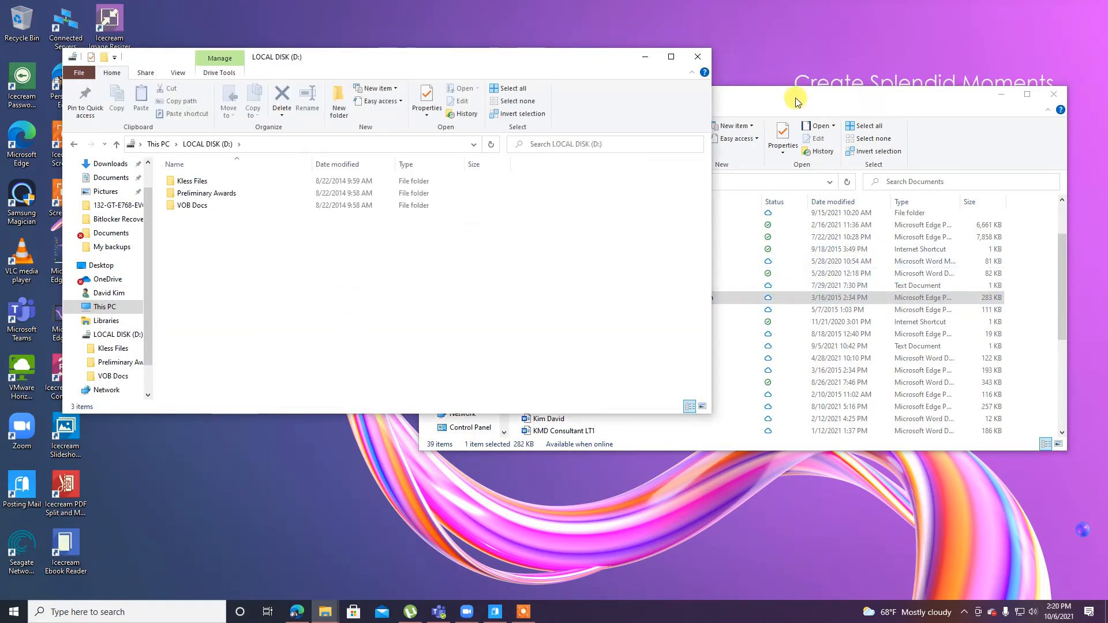
left_click_drag(797, 102, 847, 103)
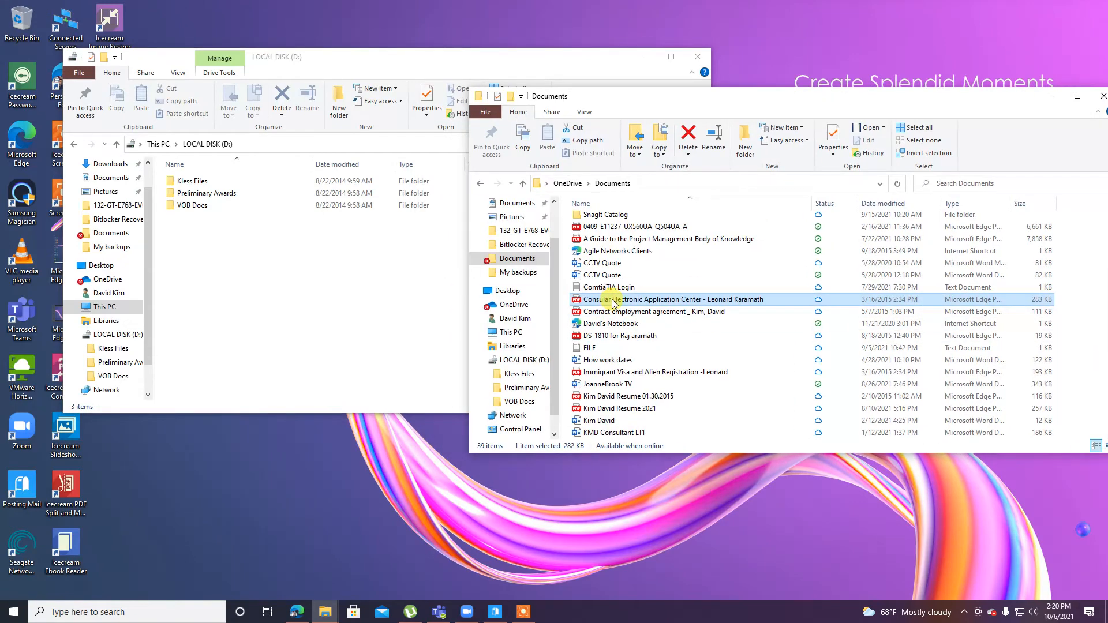
left_click_drag(613, 302, 235, 329)
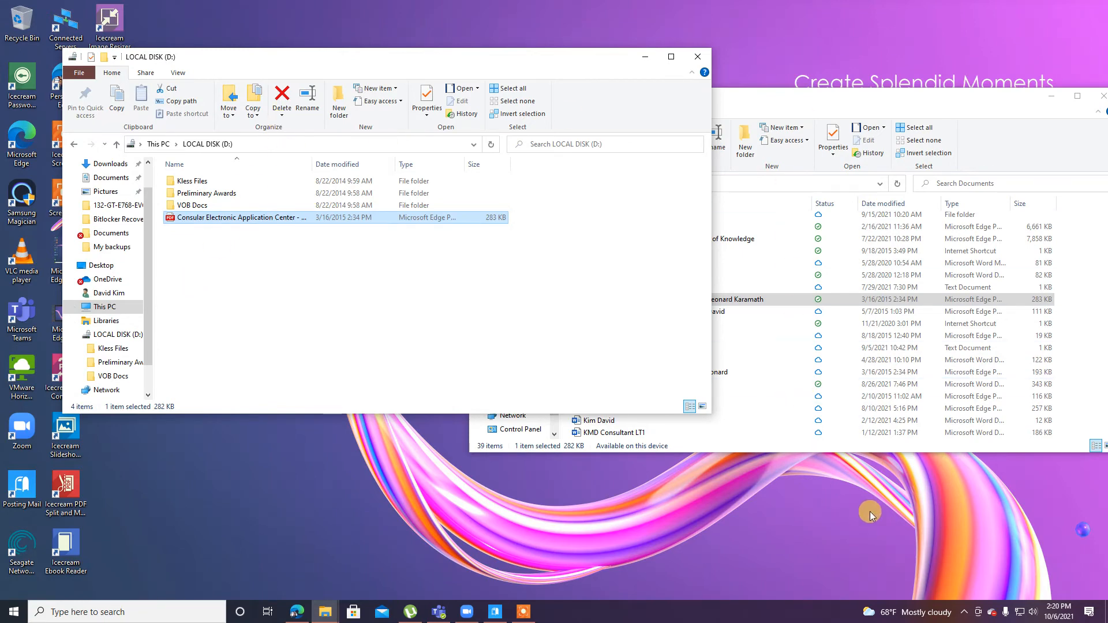
Close both File Explorer windows and safely eject the Relay UFD drive that holds LOCAL DISK (D:)
left_click(700, 57)
left_click_drag(789, 95, 598, 97)
left_click(913, 99)
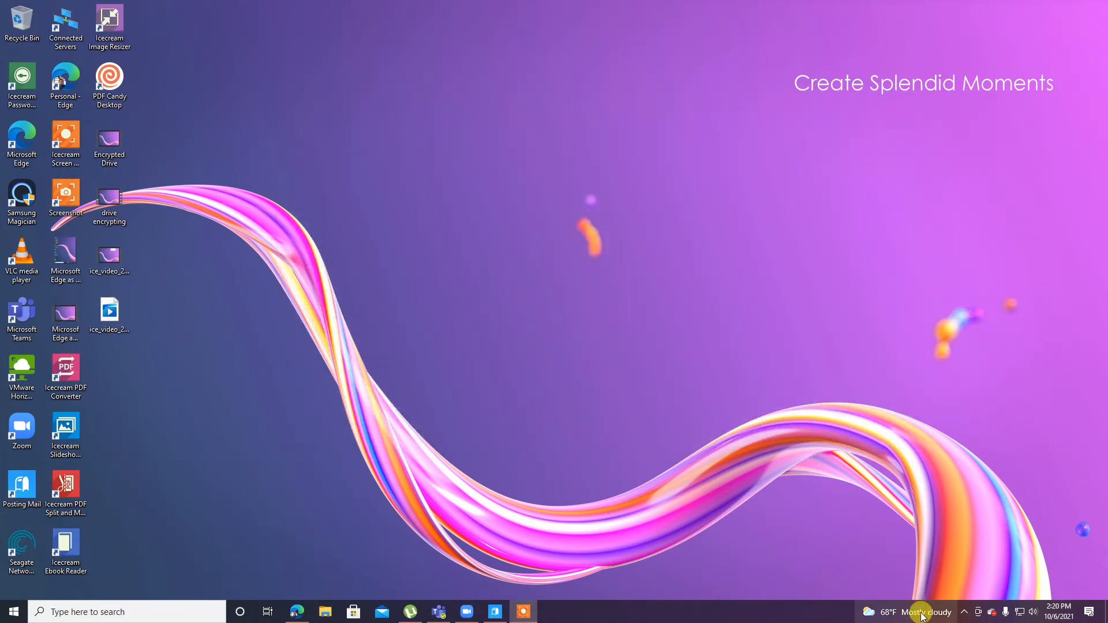
left_click(963, 613)
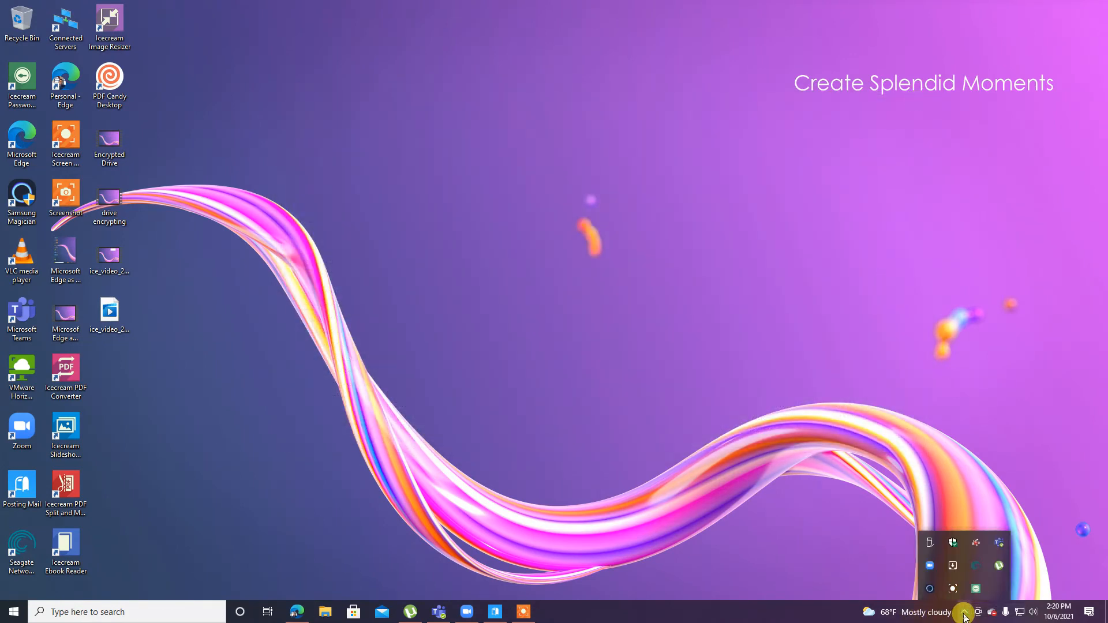
left_click(930, 545)
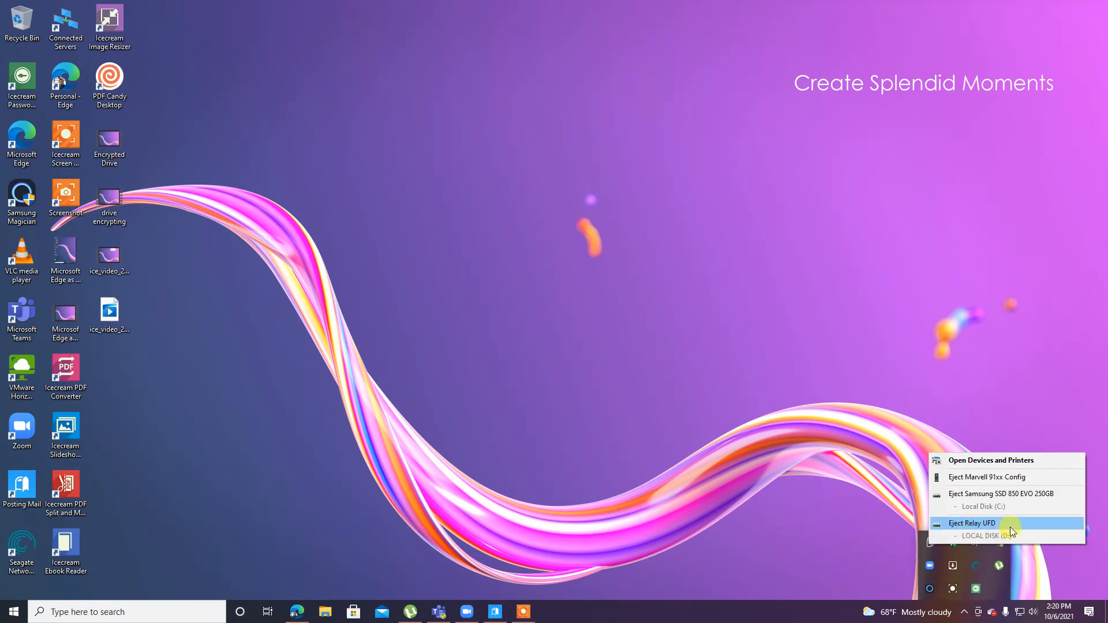
left_click(969, 524)
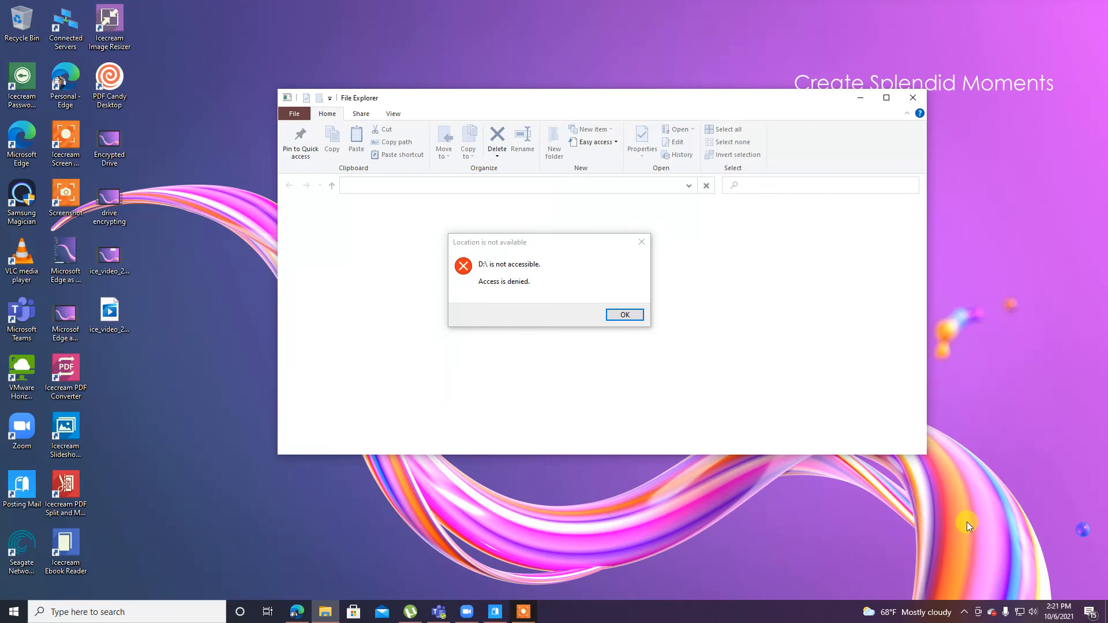
Dismiss the unavailable location dialog and open the locked Local Disk (D:) from This PC
left_click(633, 316)
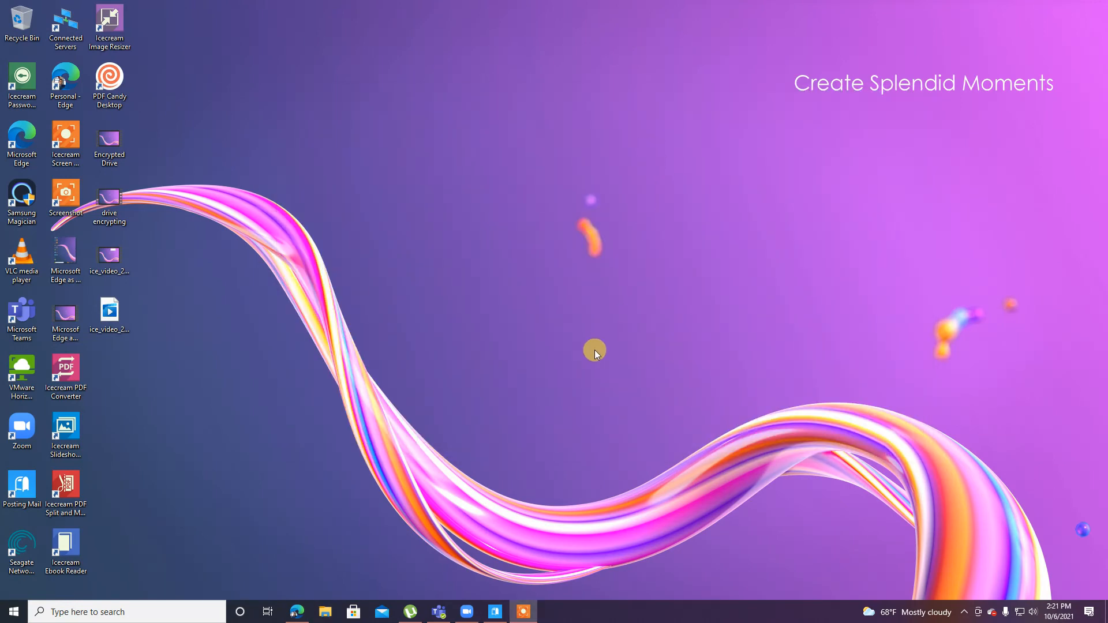
left_click(325, 615)
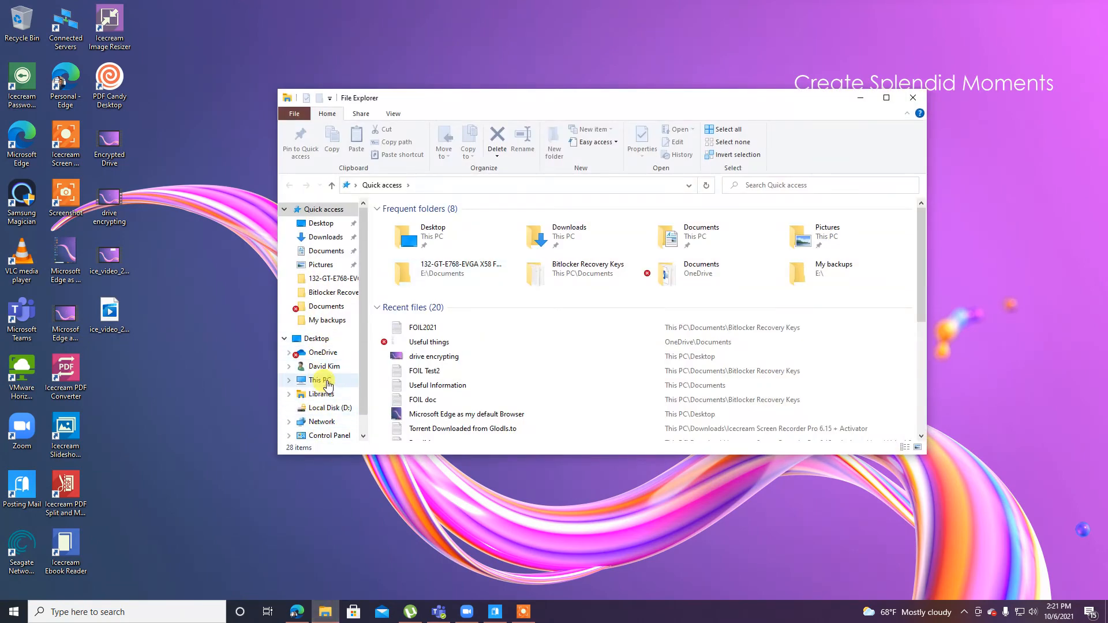
left_click(324, 381)
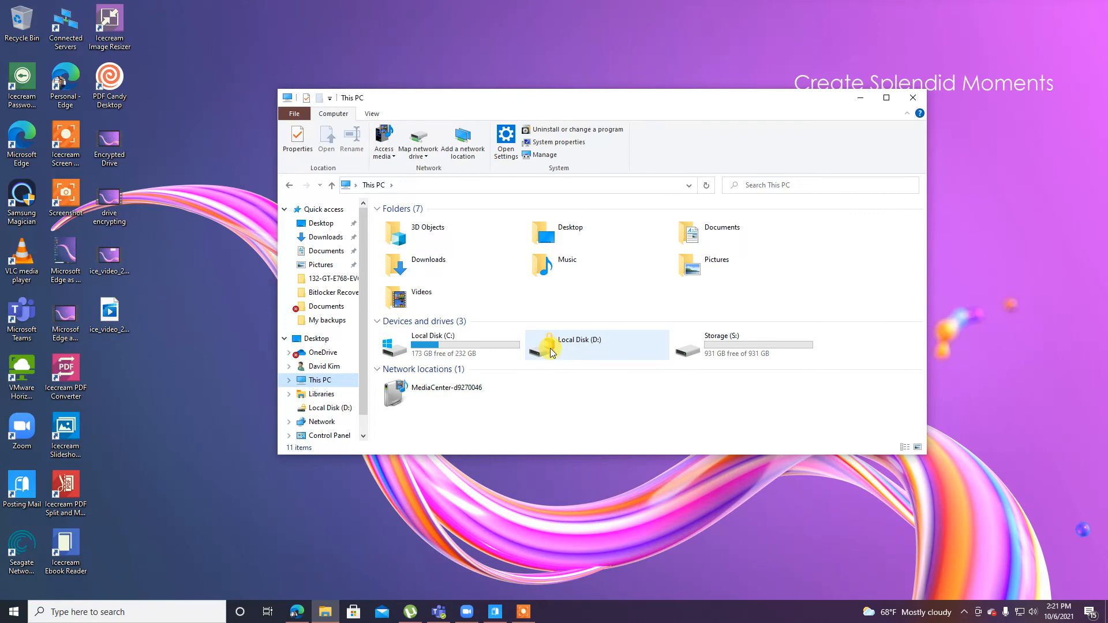
double_click(550, 352)
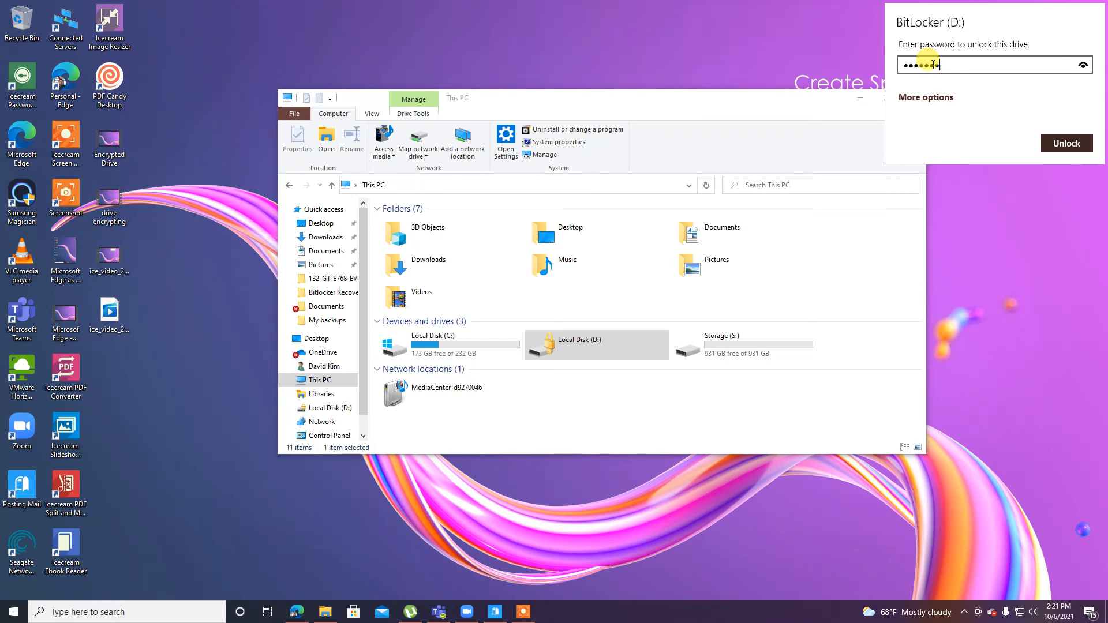
key("Return")
key("BackSpace")
key("BackSpace")
key("BackSpace")
key("BackSpace")
key("BackSpace")
key("BackSpace")
key("BackSpace")
key("BackSpace")
key("BackSpace")
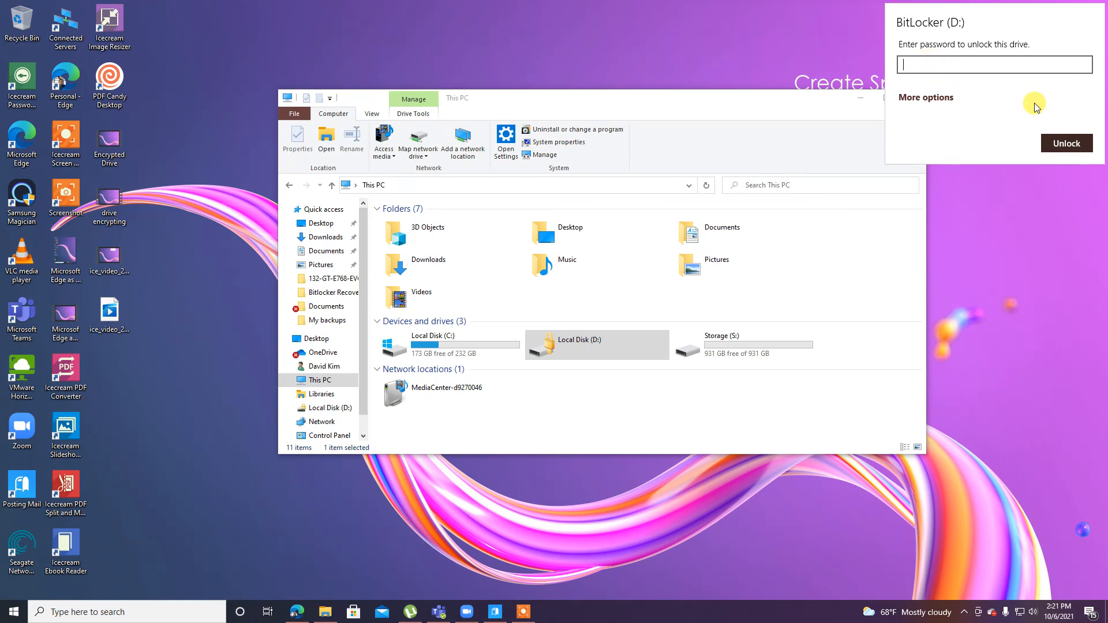
Unlock drive D: with the BitLocker password, view its contents, and close the drive's window
type("*********")
key("Return")
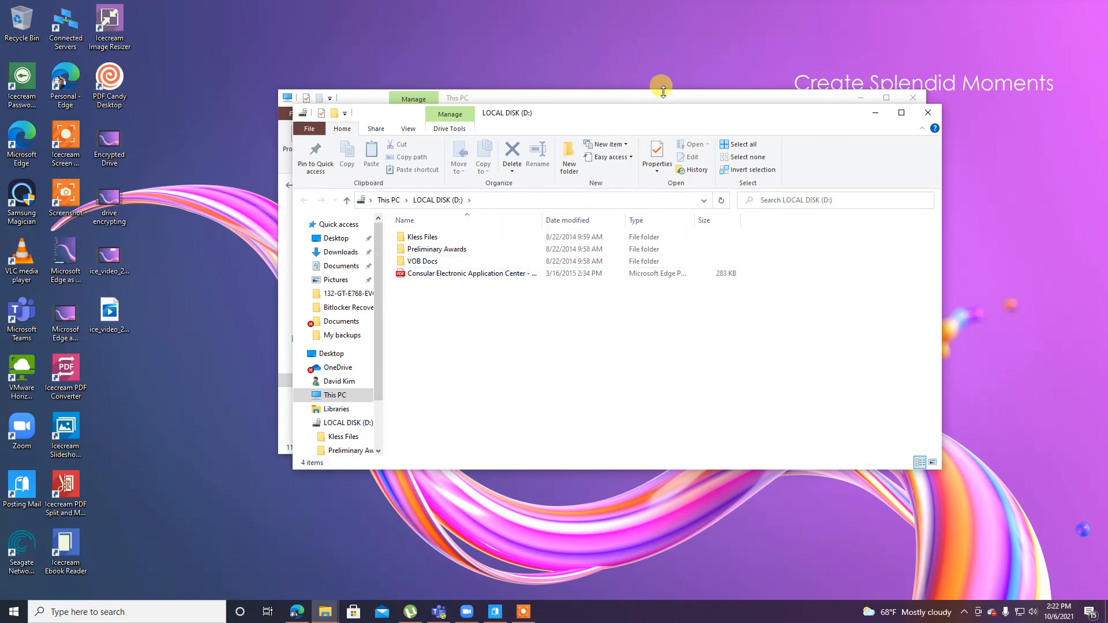
left_click_drag(645, 119, 575, 181)
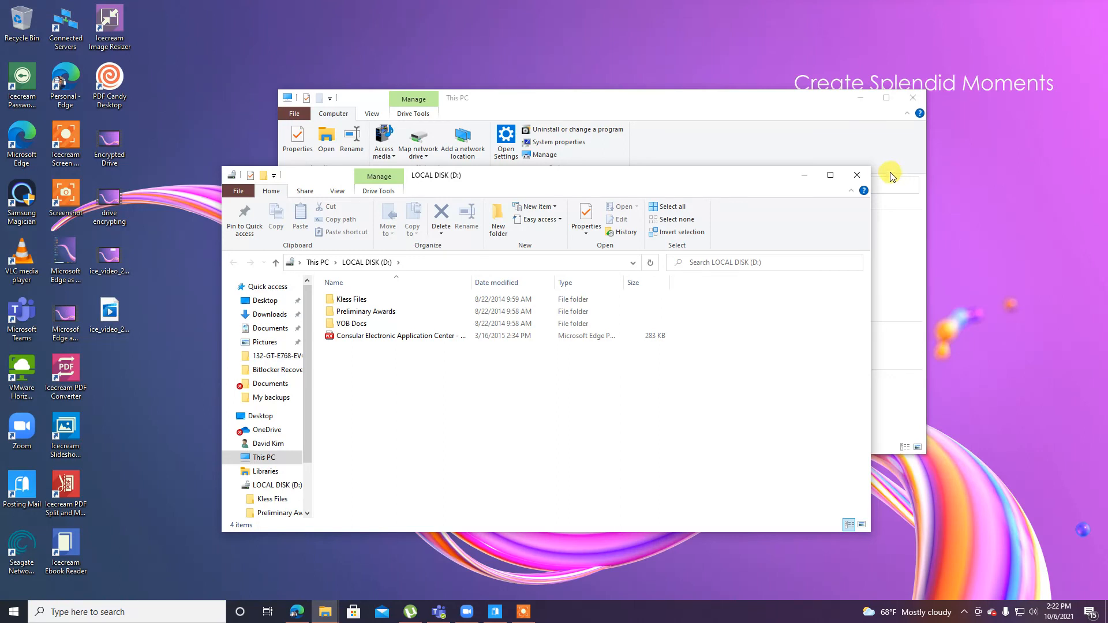
left_click(858, 176)
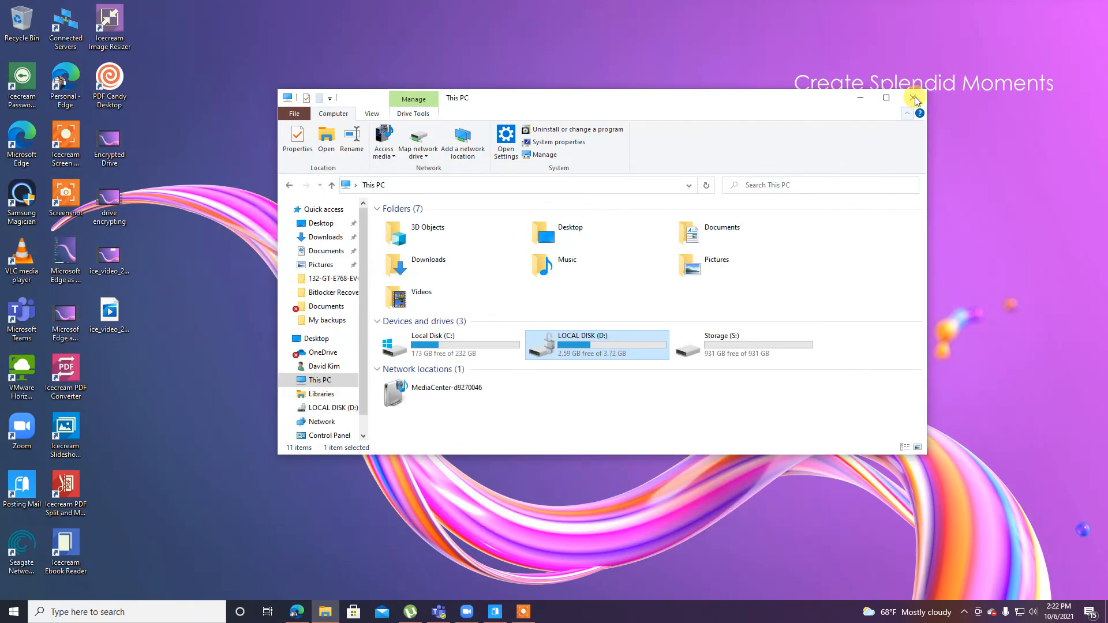